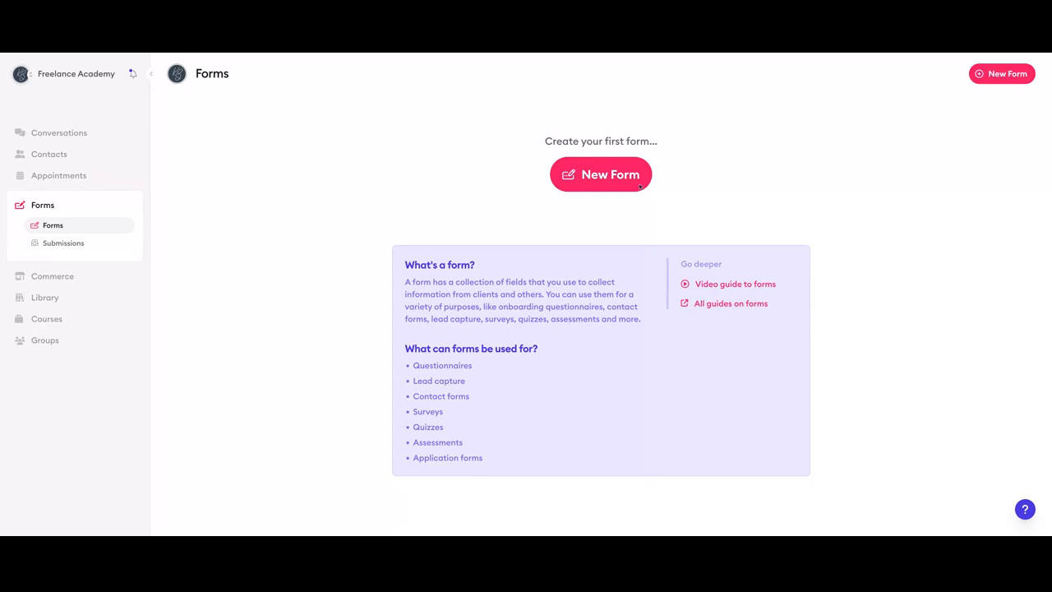
# Step: Create a new form named "Client Progress Check-In"
pyautogui.click(600, 175)
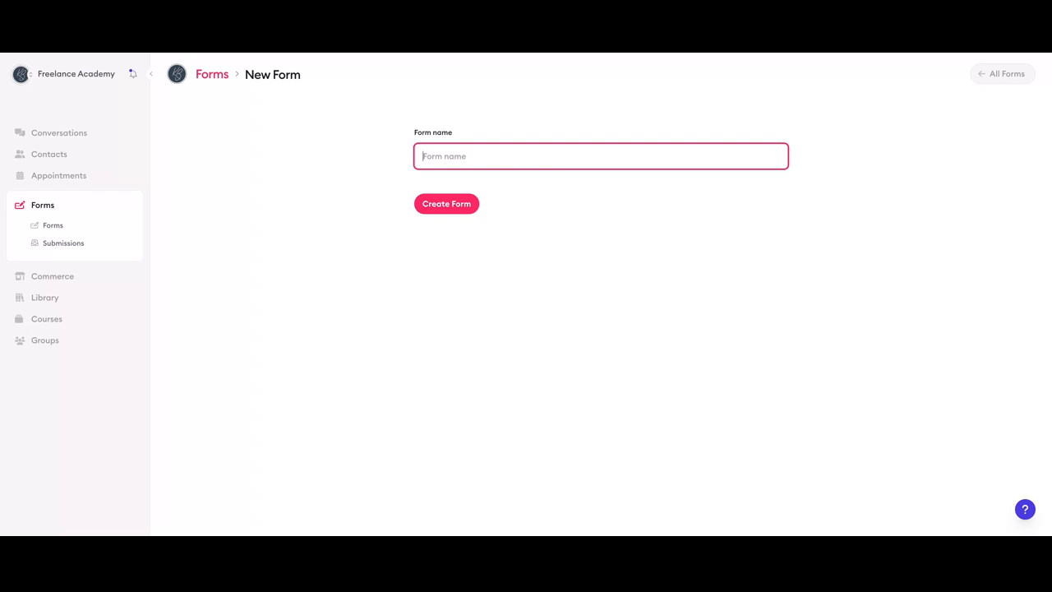
pyautogui.write('Client Progress Check-In')
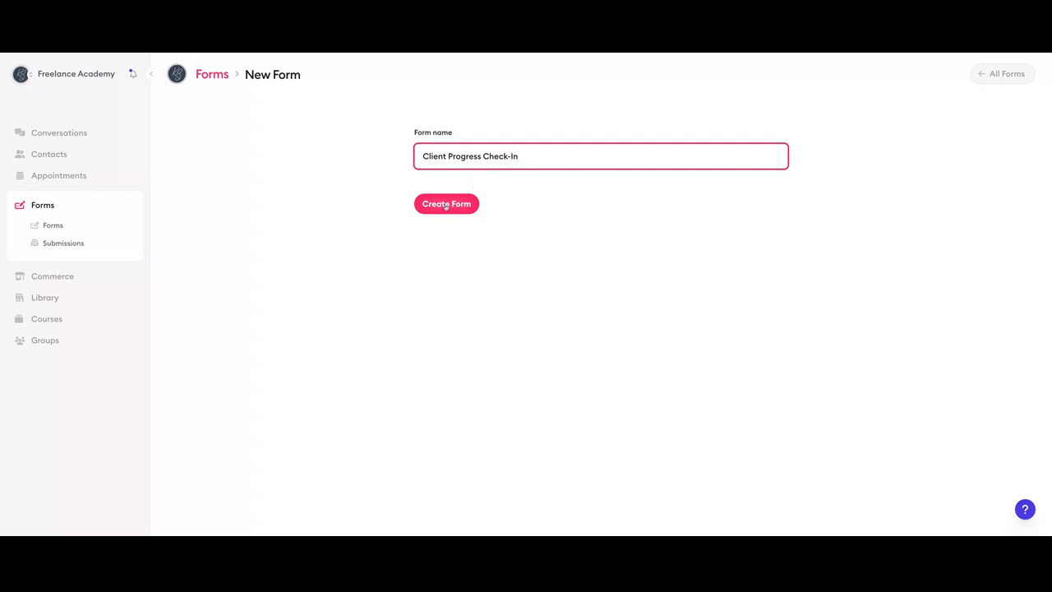
pyautogui.click(457, 208)
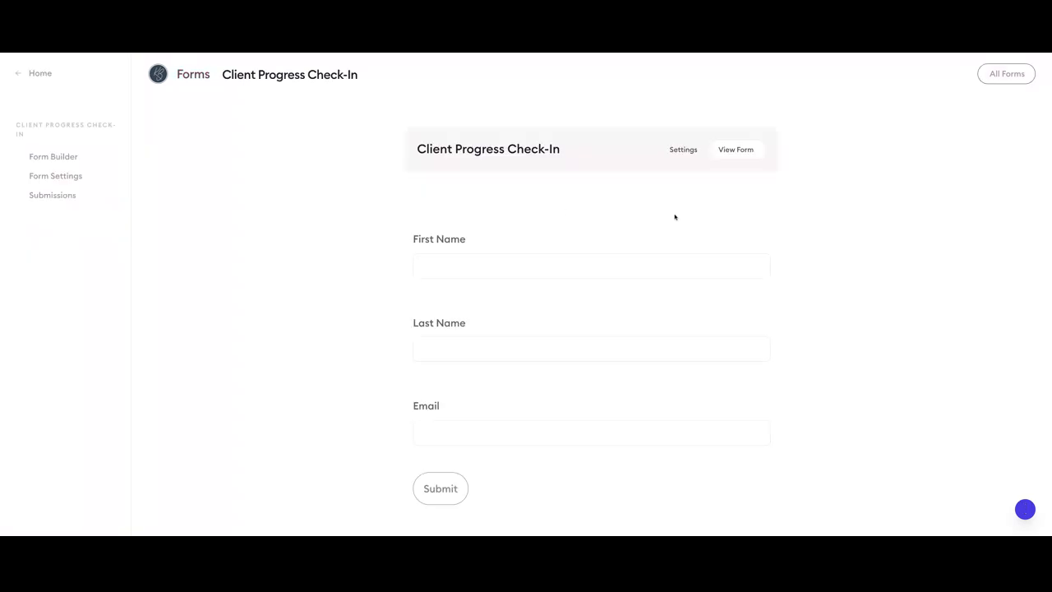
# Step: Delete the Last Name field from the form and confirm the deletion
pyautogui.scroll(-2, 785, 208)
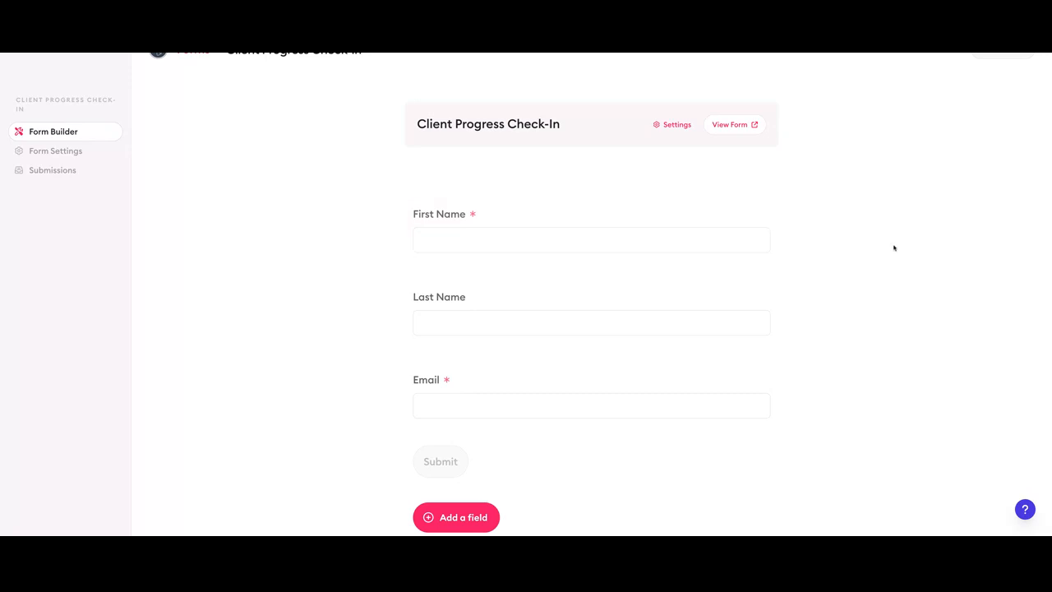
pyautogui.scroll(-2, 873, 242)
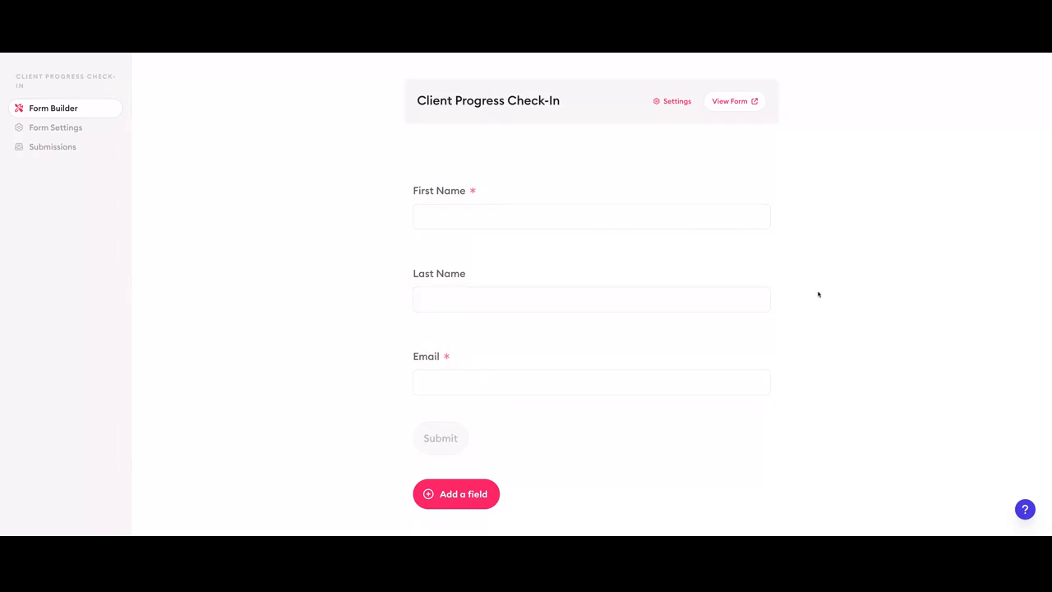
pyautogui.moveTo(775, 279)
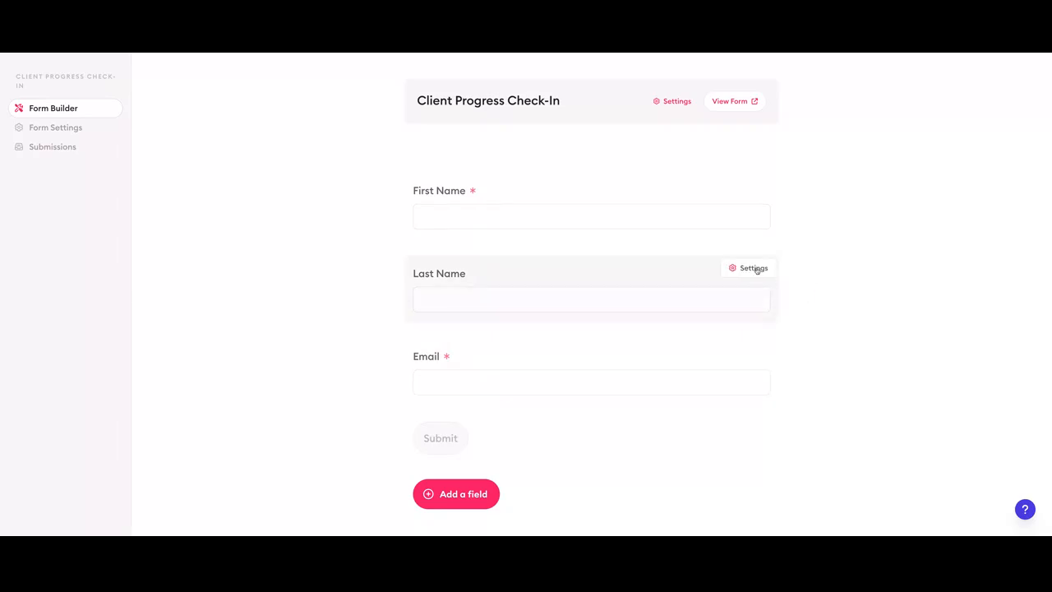
pyautogui.click(747, 274)
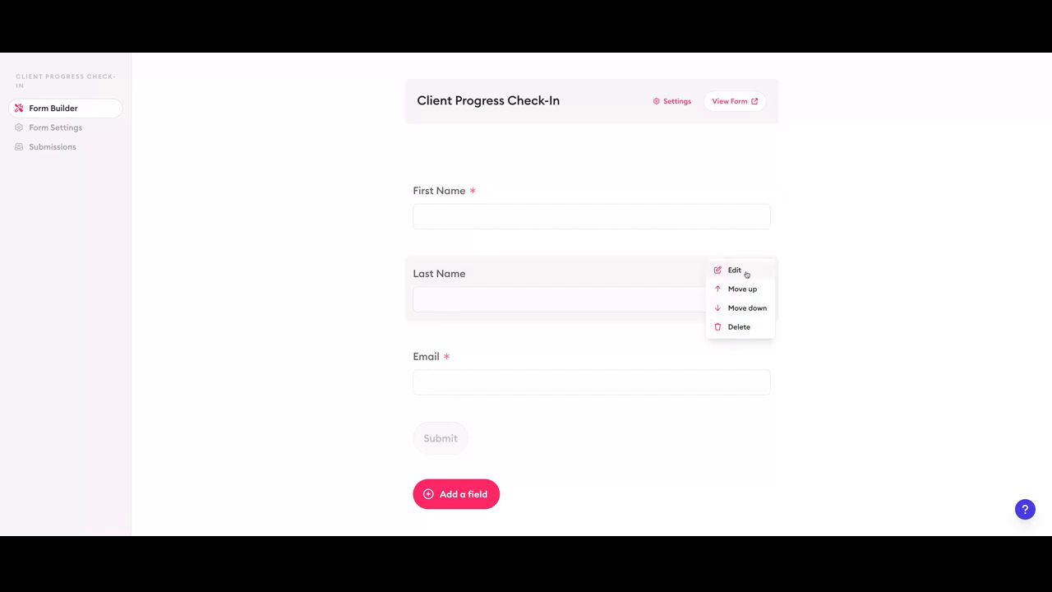
pyautogui.click(742, 326)
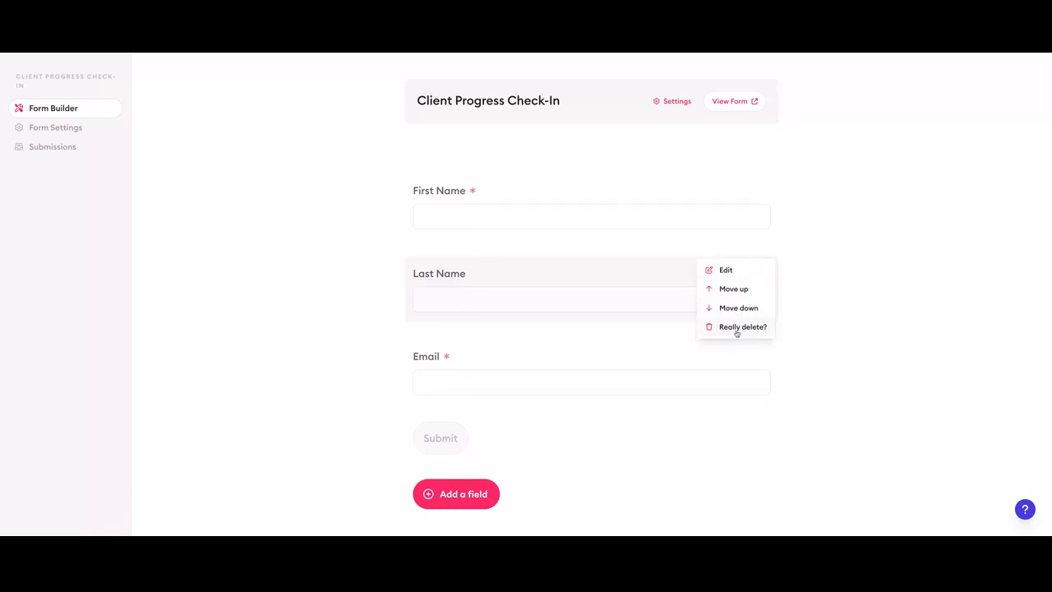
pyautogui.click(737, 328)
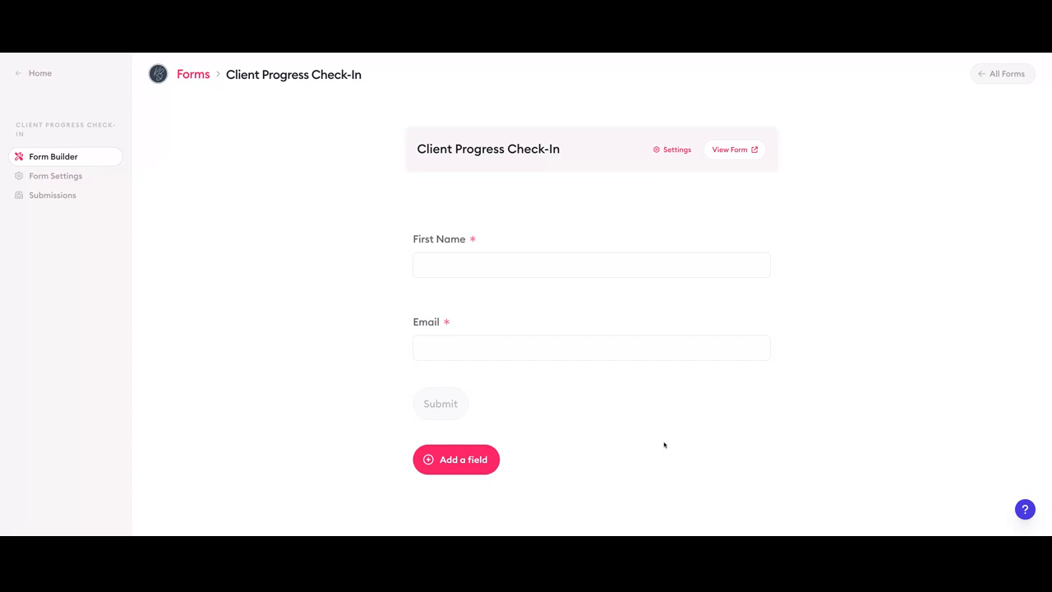
# Step: Start a new Text field labelled "How do you feel about your coaching progress so far?"
pyautogui.click(468, 462)
pyautogui.click(698, 182)
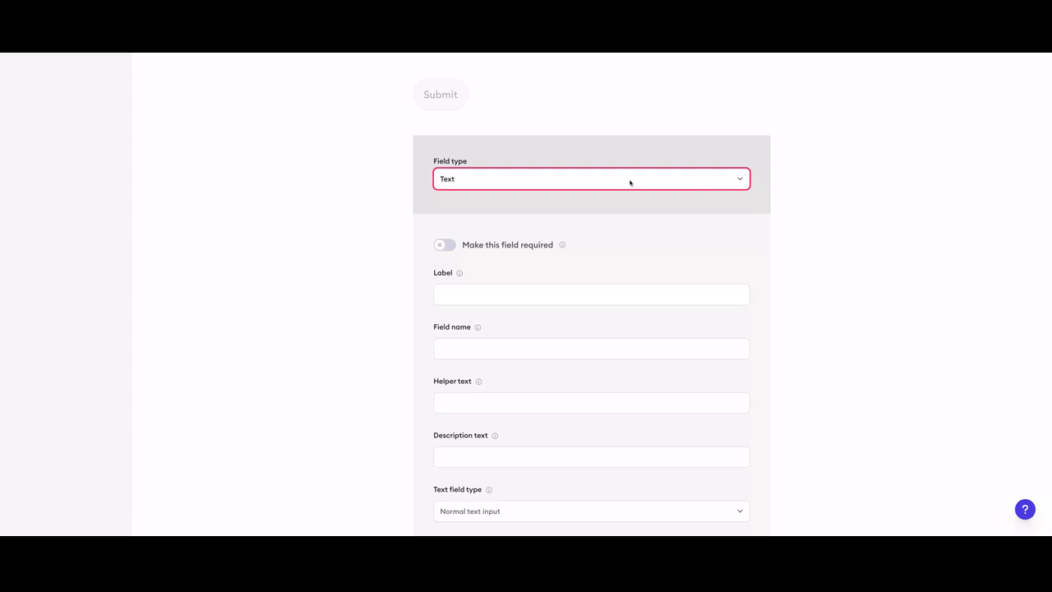
pyautogui.click(455, 293)
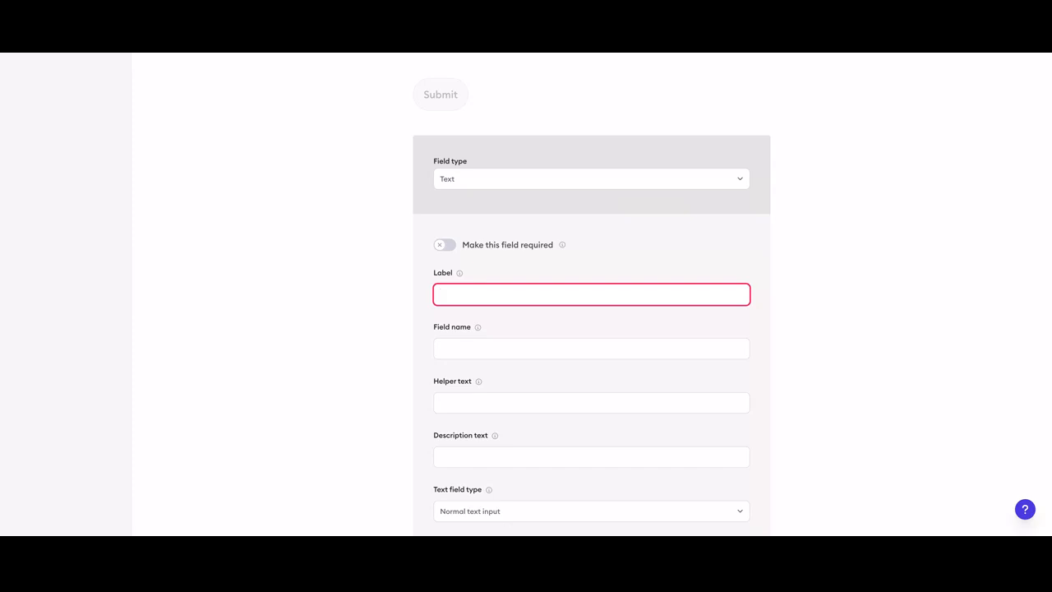
pyautogui.write('How do you feel about your coaching pro')
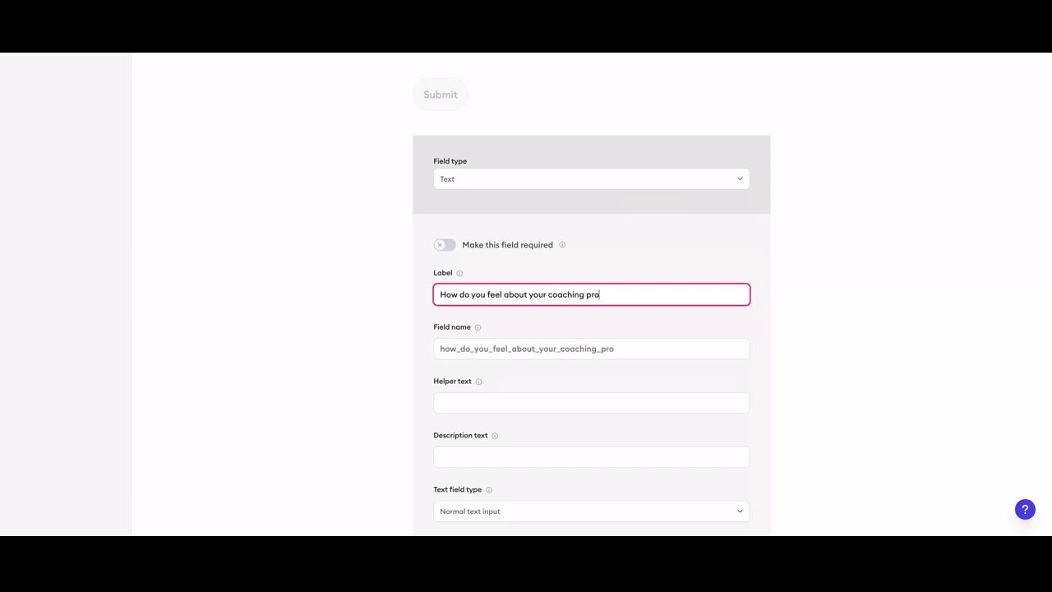
pyautogui.write('gress so far?')
# Step: Set the new text field's field name to "coaching_progress"
pyautogui.scroll(-1, 536, 336)
pyautogui.press('Tab')
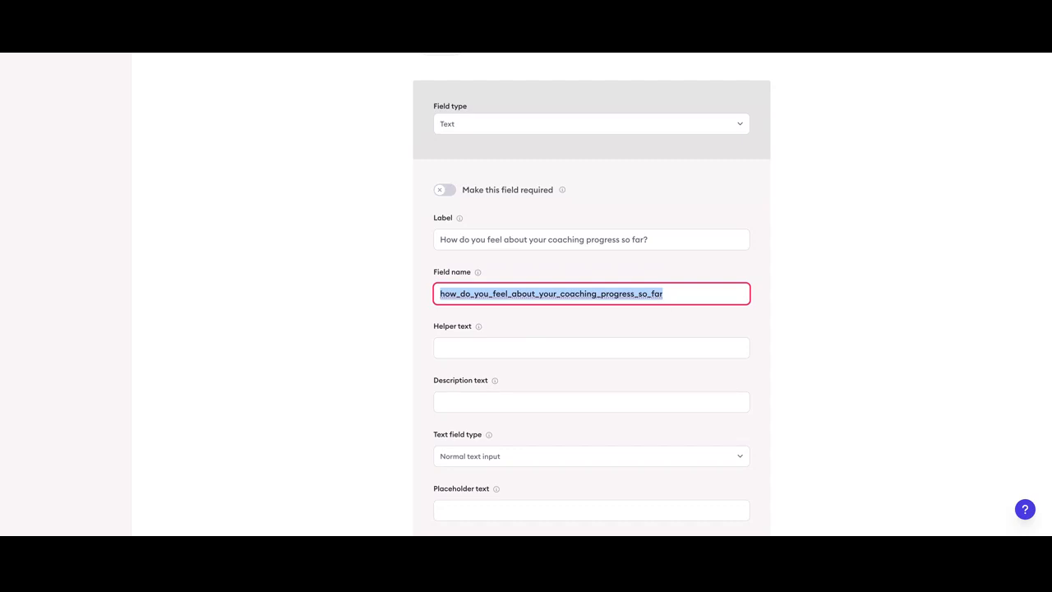
pyautogui.write('coaching_progress')
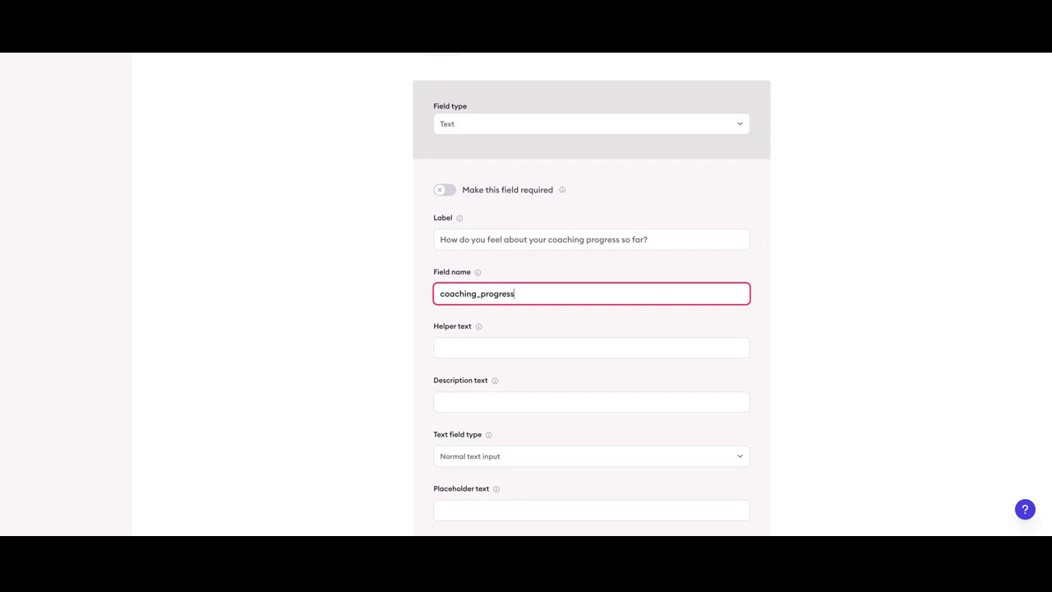
# Step: Keep the normal text input type, set the placeholder text to "I feel..." and create the field
pyautogui.scroll(-1, 535, 310)
pyautogui.moveTo(479, 283)
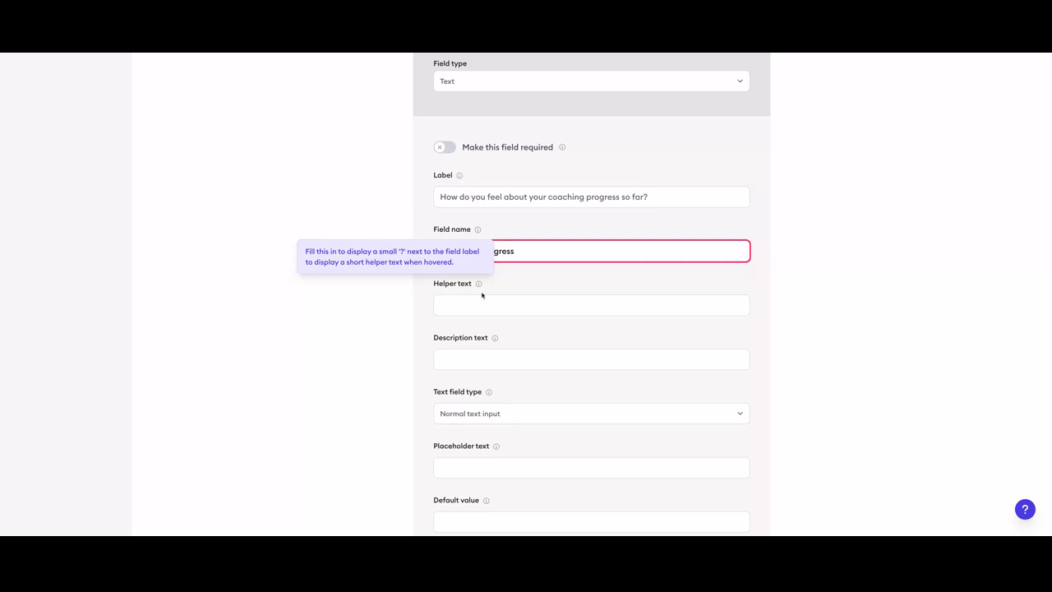
pyautogui.moveTo(494, 338)
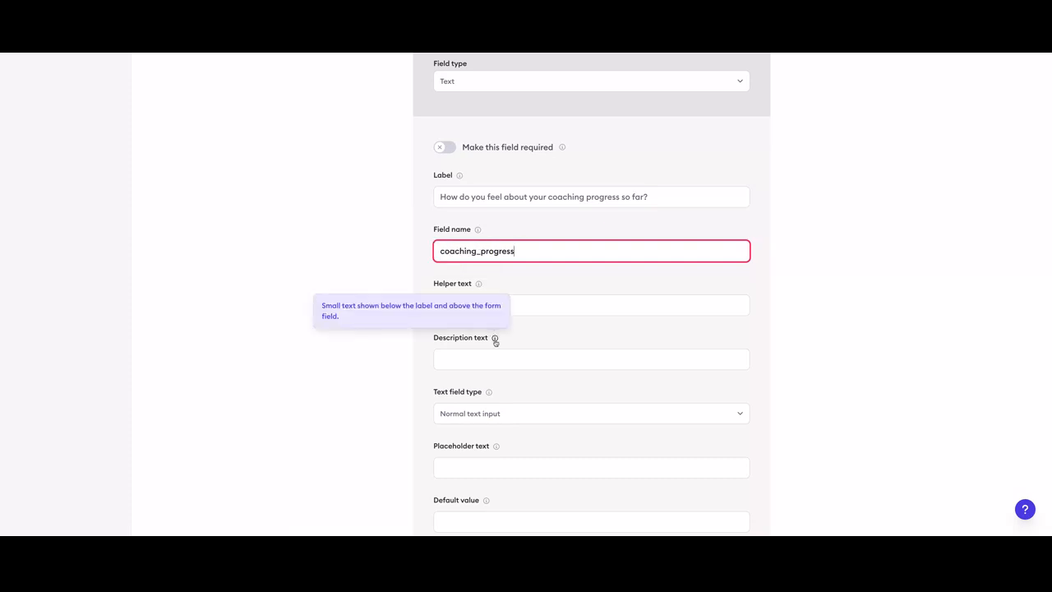
pyautogui.scroll(-3, 495, 343)
pyautogui.click(517, 305)
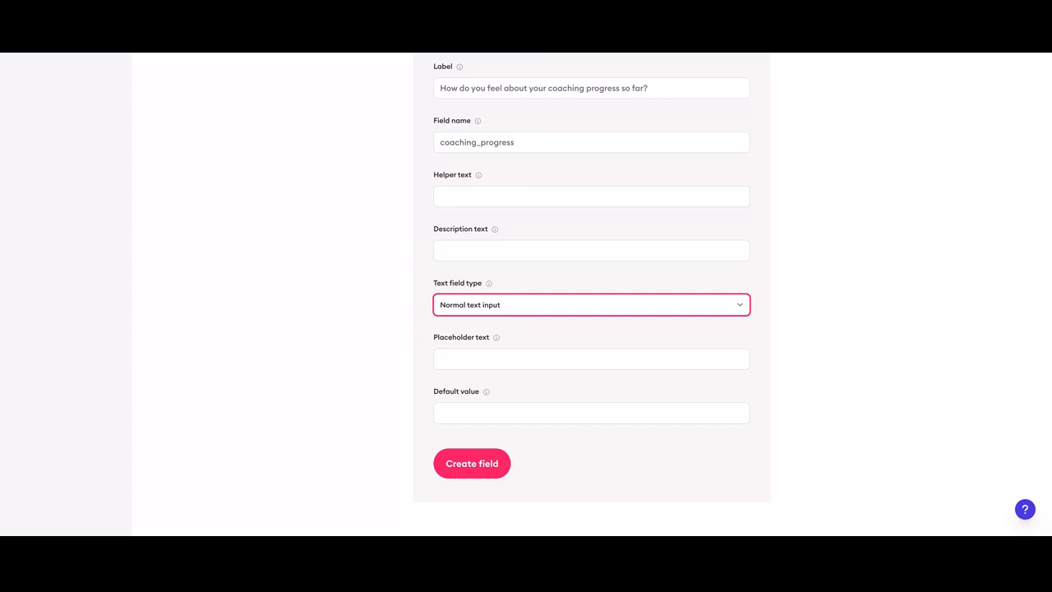
pyautogui.click(464, 357)
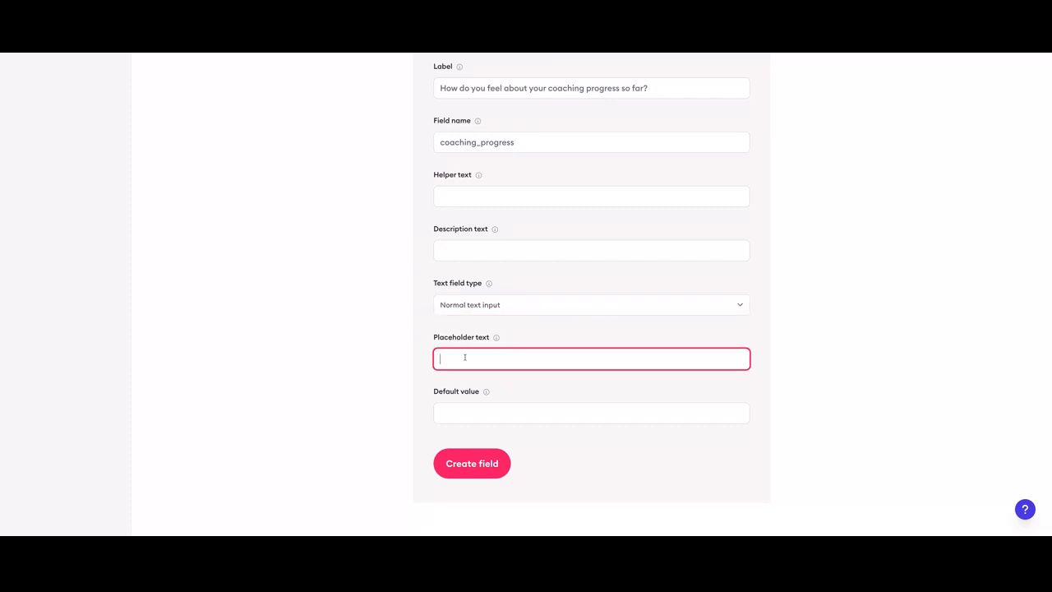
pyautogui.write('I feel...')
pyautogui.click(482, 468)
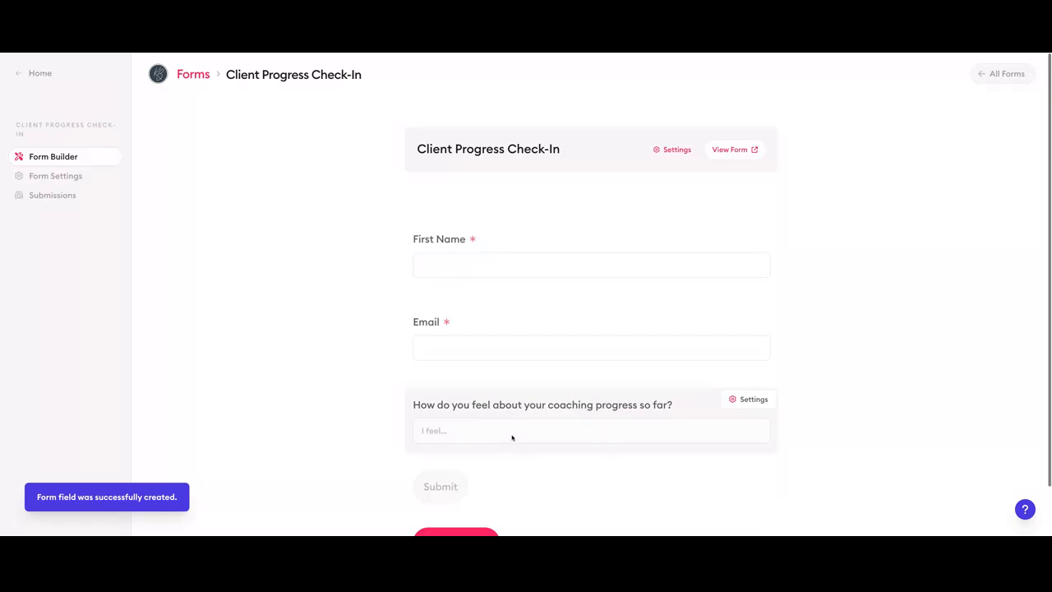
# Step: Start another Text field labelled "What goal(s) have you made meaningful progress on?"
pyautogui.scroll(-2, 518, 424)
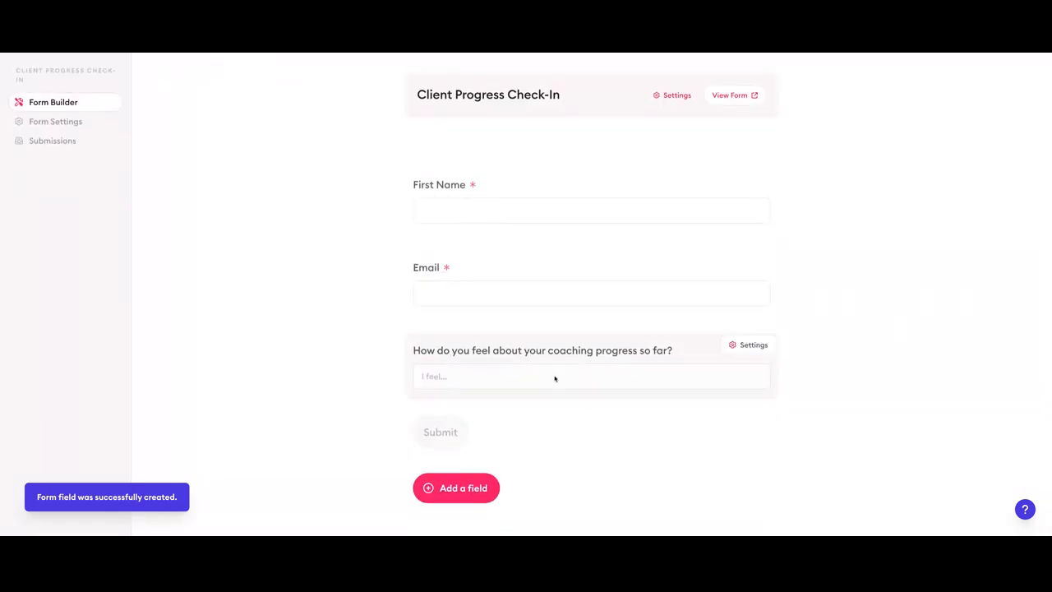
pyautogui.click(457, 487)
pyautogui.scroll(-4, 606, 371)
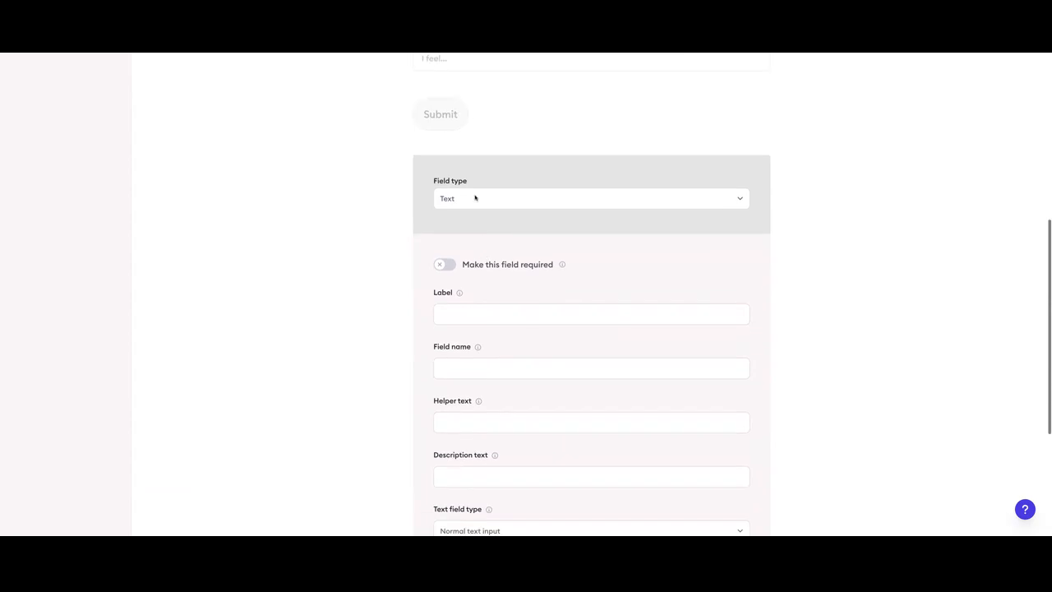
pyautogui.click(464, 319)
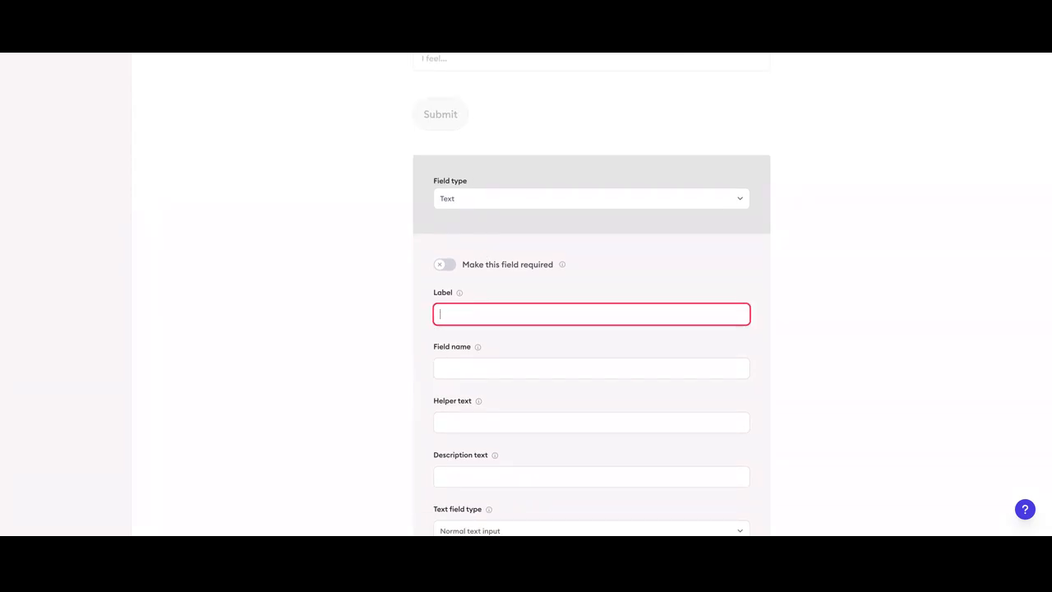
pyautogui.write('What goals have you made')
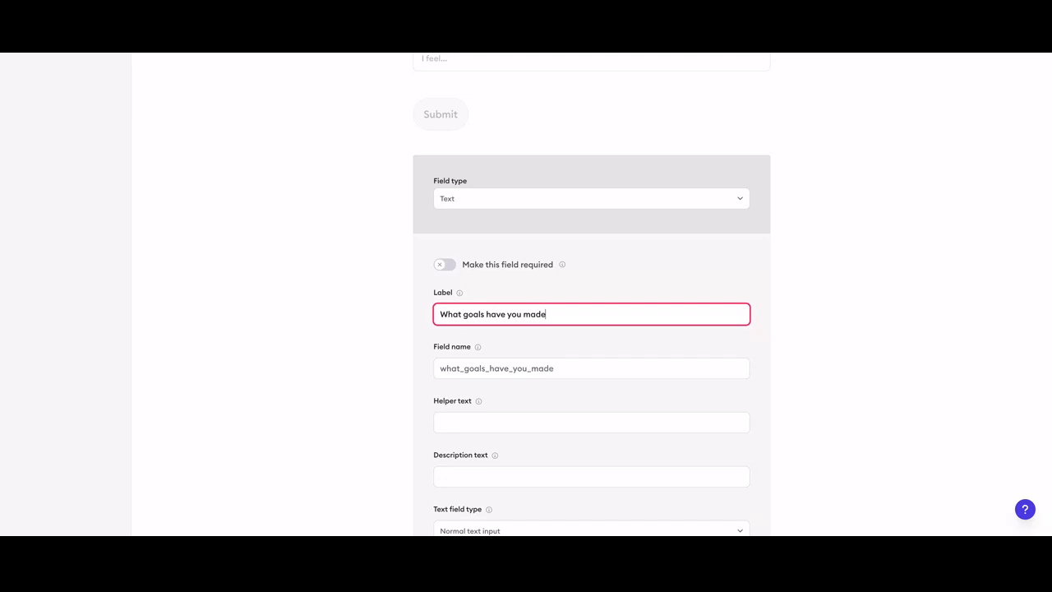
pyautogui.write(' meaningful progress on?')
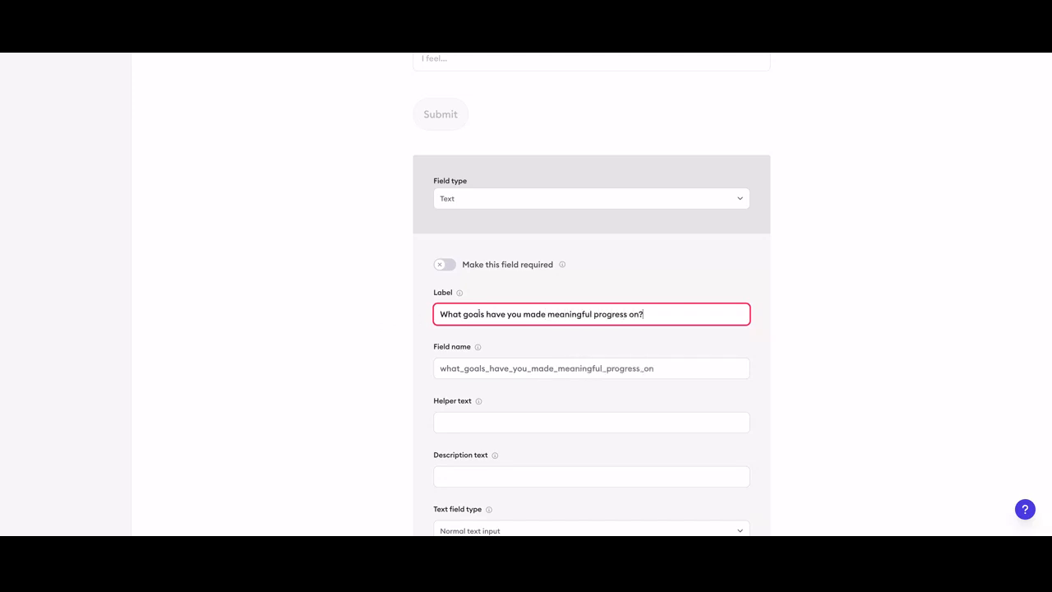
pyautogui.write('(s)')
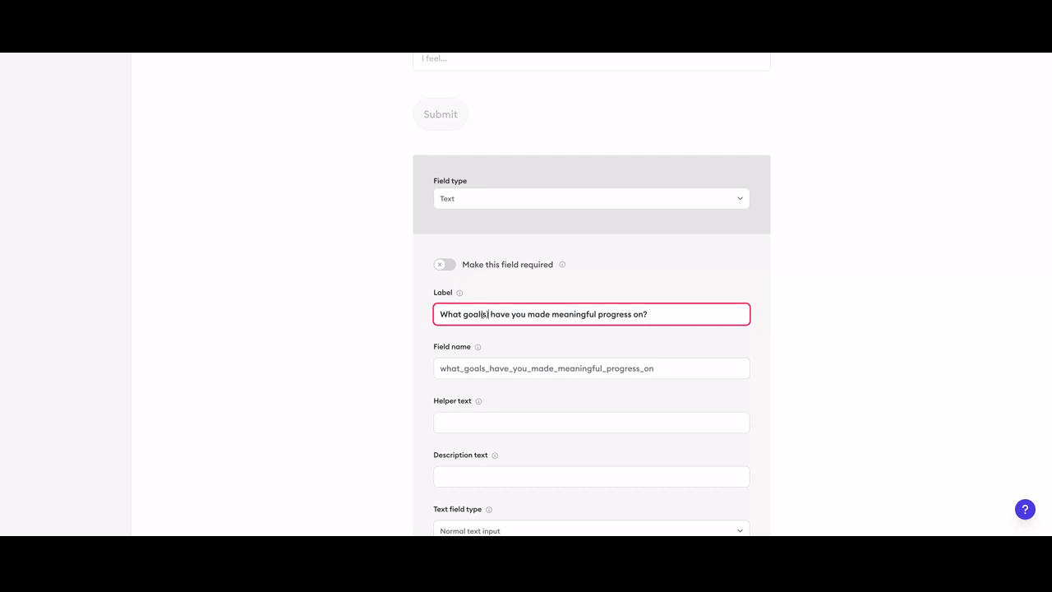
# Step: Make the goals field required, set its placeholder text to "I have..." and create it
pyautogui.click(439, 268)
pyautogui.scroll(-2, 545, 291)
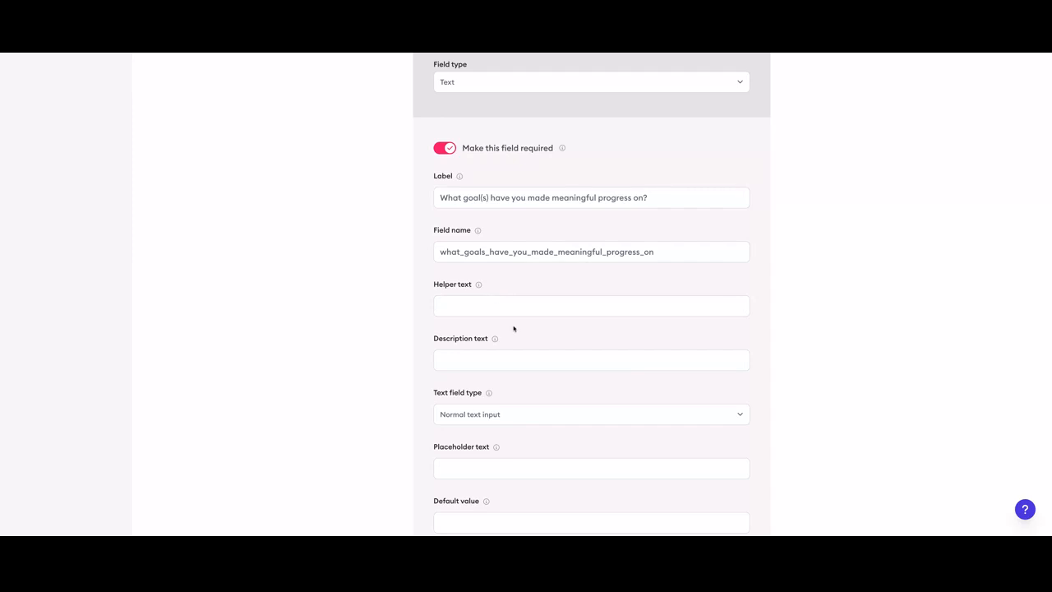
pyautogui.scroll(-2, 514, 354)
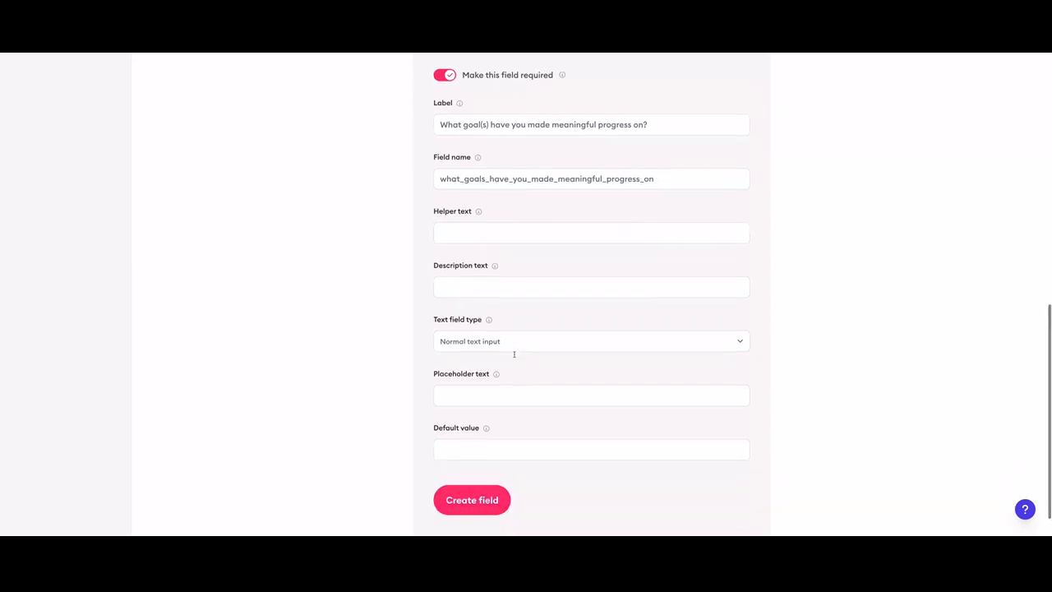
pyautogui.click(479, 357)
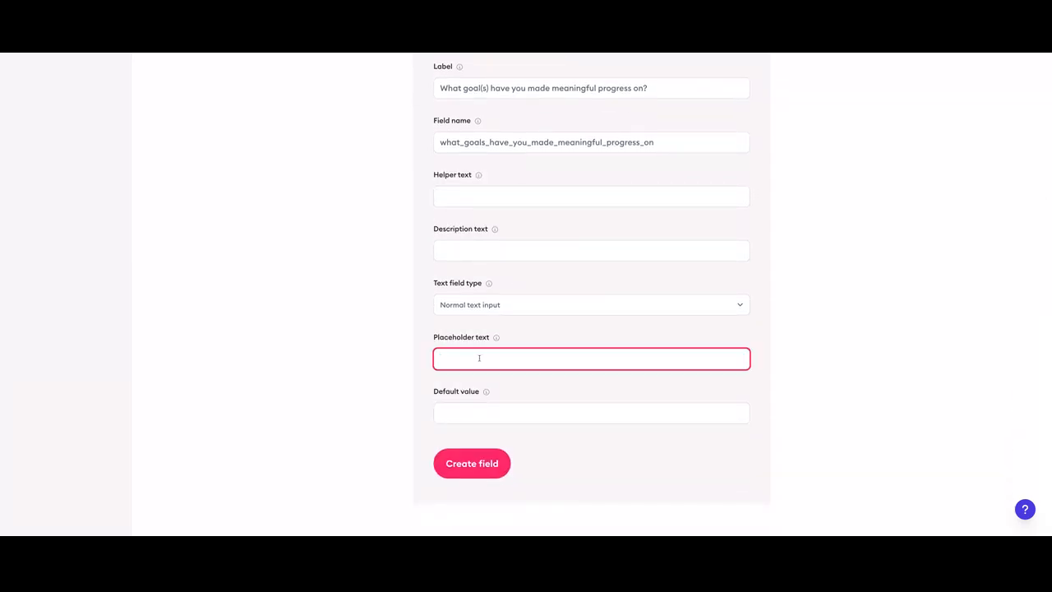
pyautogui.write('I have...')
pyautogui.click(483, 453)
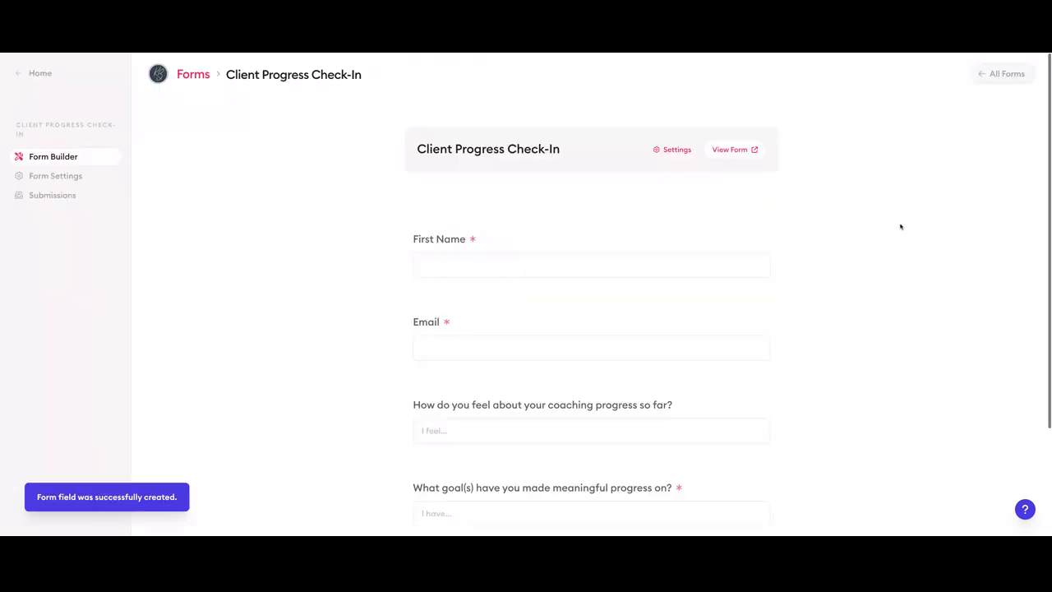
# Step: Start another form field and set its field type to Single Selection (a dropdown or radio buttons)
pyautogui.scroll(1, 902, 228)
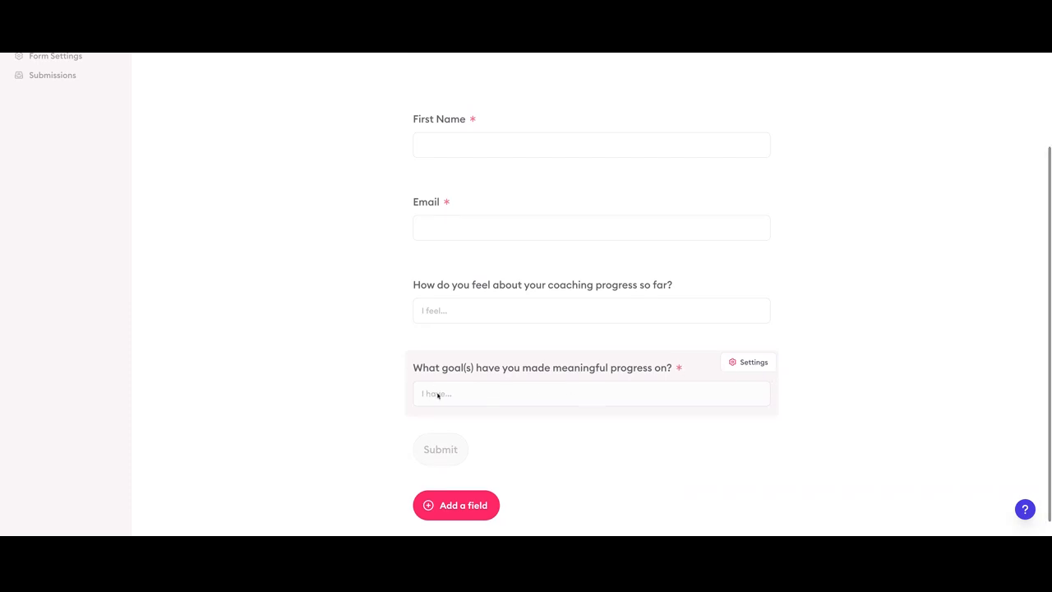
pyautogui.scroll(-1, 441, 396)
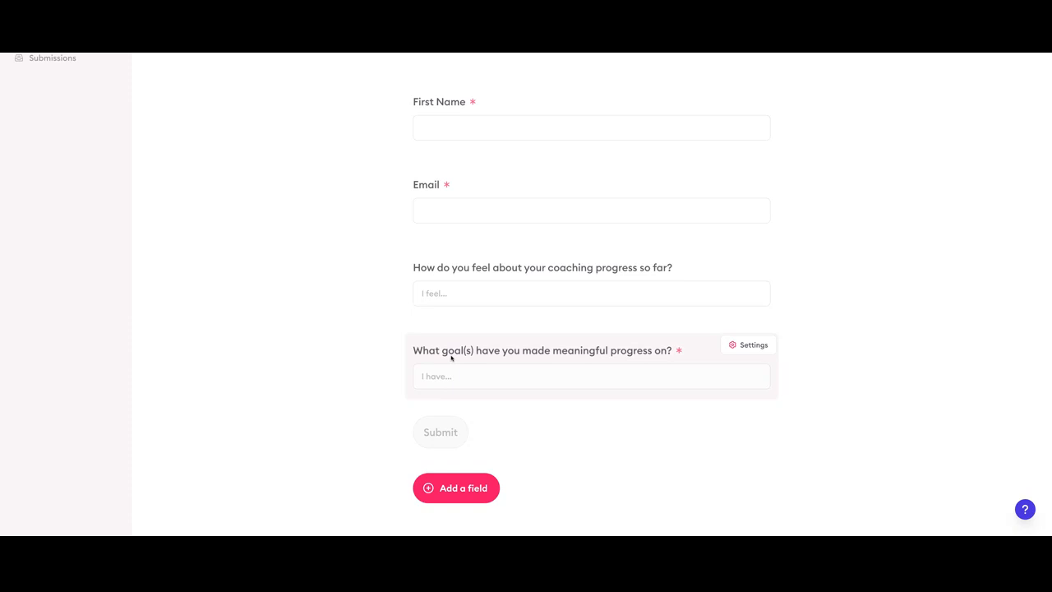
pyautogui.click(463, 487)
pyautogui.scroll(-5, 475, 462)
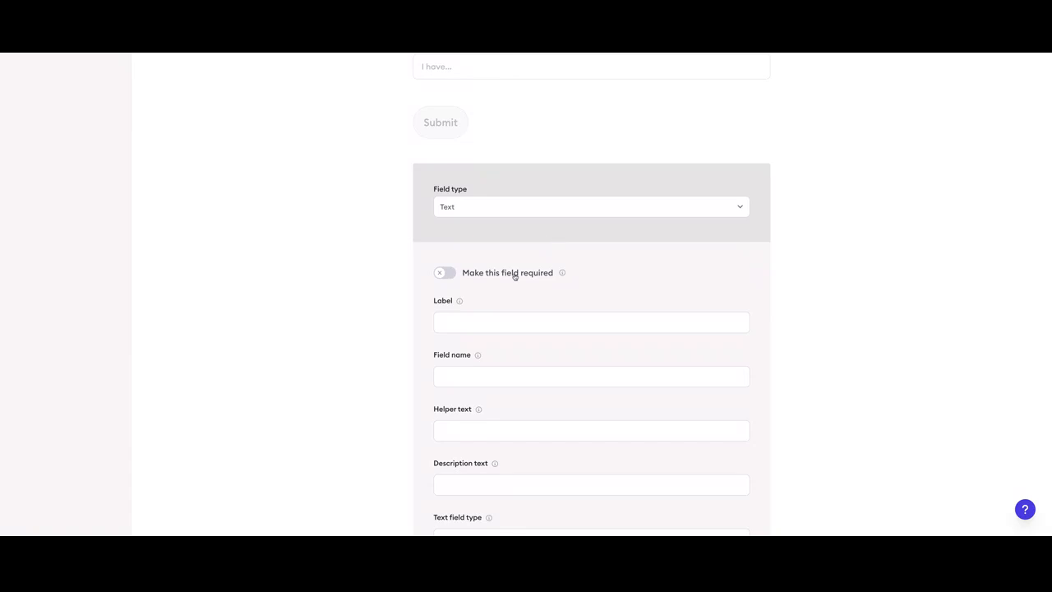
pyautogui.click(492, 201)
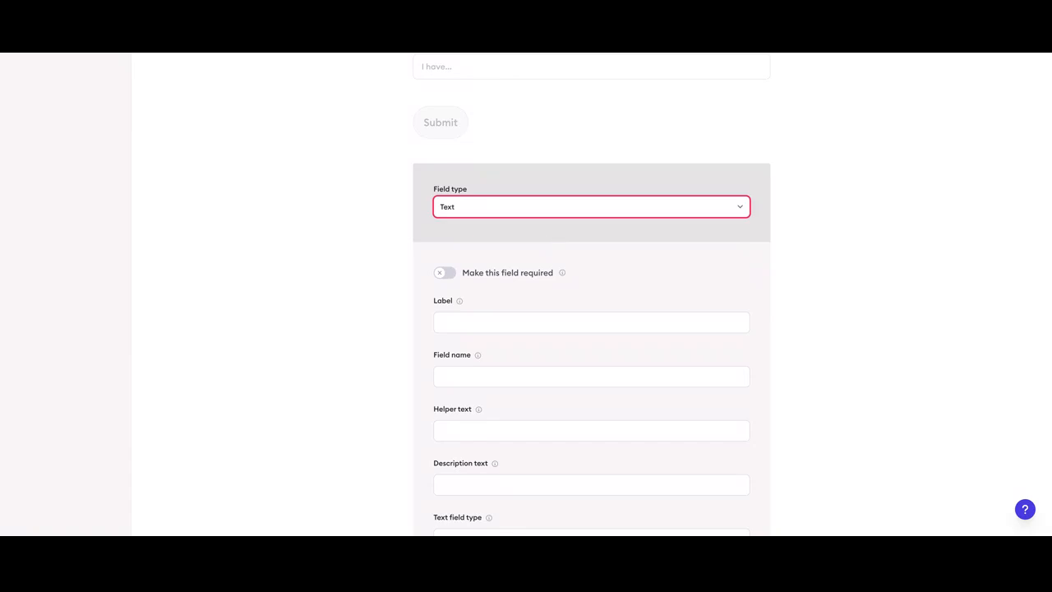
pyautogui.click(508, 229)
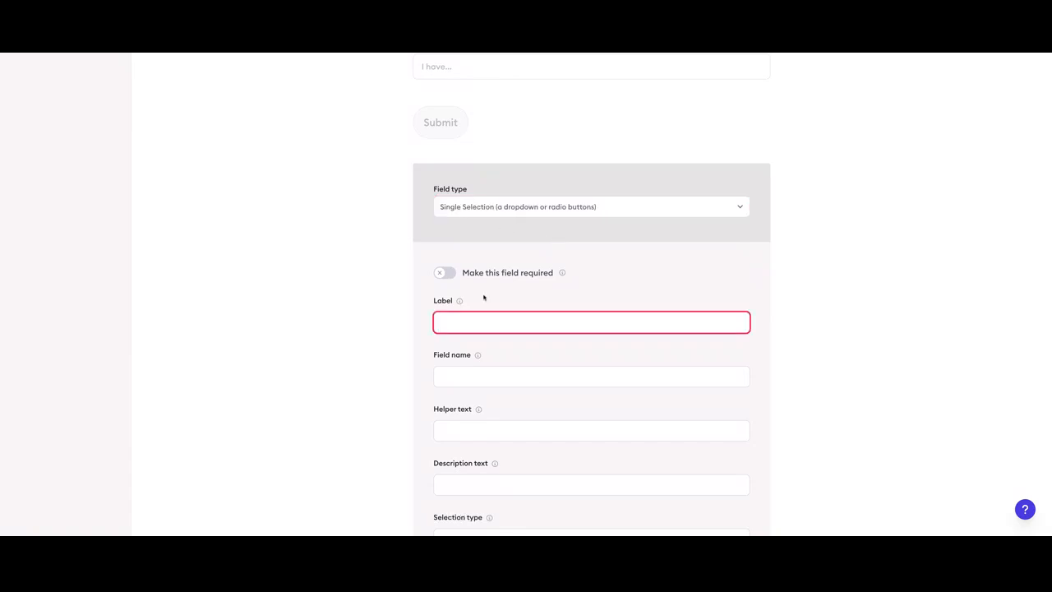
# Step: Make the single-selection field required and label it "Do you feel coaching has been beneficial so far?"
pyautogui.click(445, 272)
pyautogui.click(487, 323)
pyautogui.write('Do you feel coaching has b')
pyautogui.write('e')
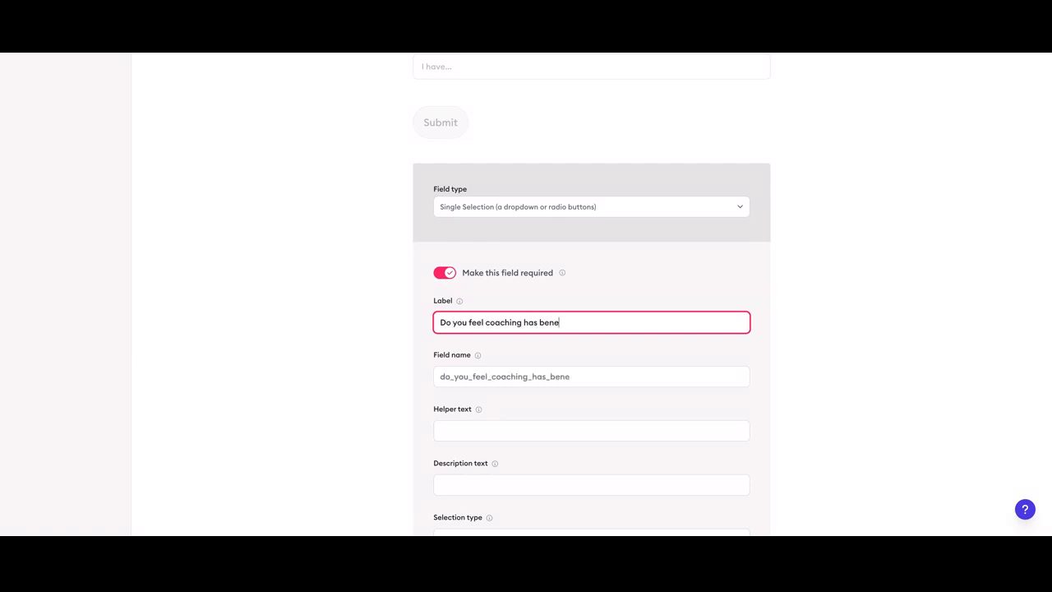
pyautogui.write('en beneficial so far?')
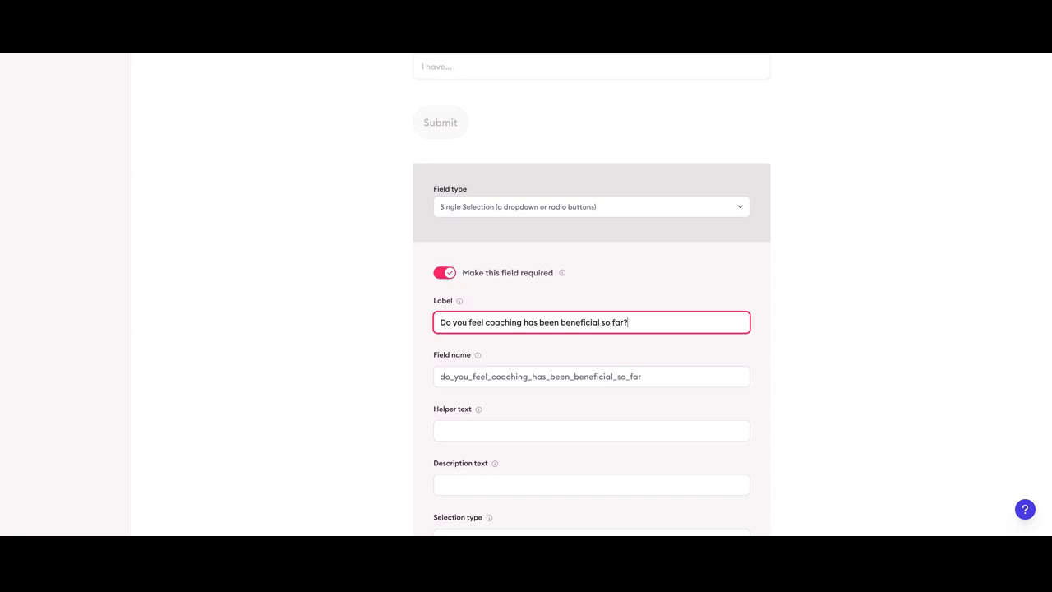
# Step: Replace the automatically filled field name with "coaching_beneficial"
pyautogui.click(533, 370)
pyautogui.hotkey('ctrl', 'a')
pyautogui.write('coac')
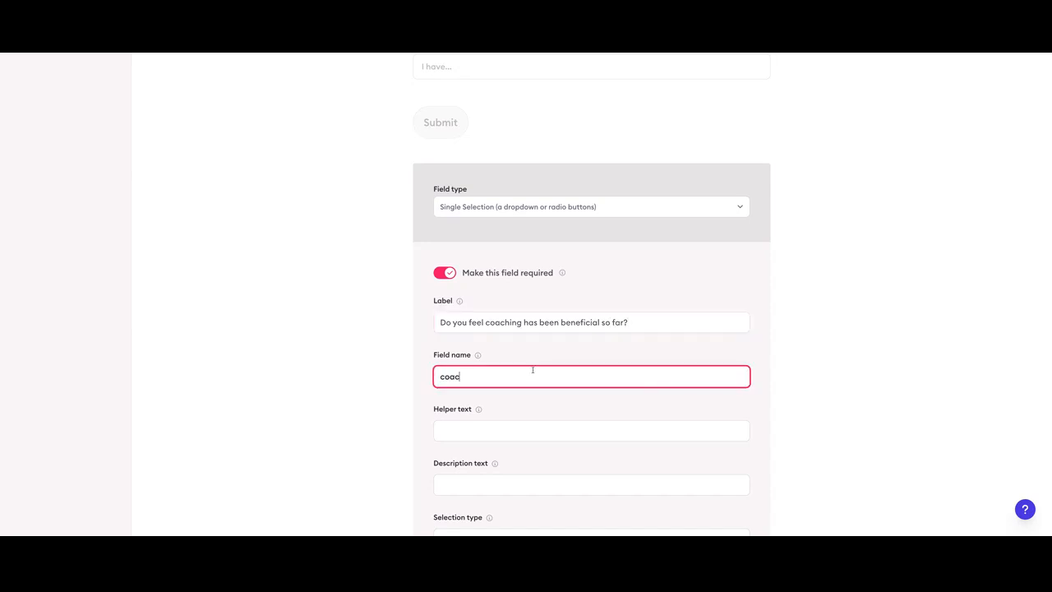
pyautogui.write('hing_beneficial')
# Step: Give the coaching benefit question the description text "Tell me how you're feeling!"
pyautogui.scroll(-1, 533, 307)
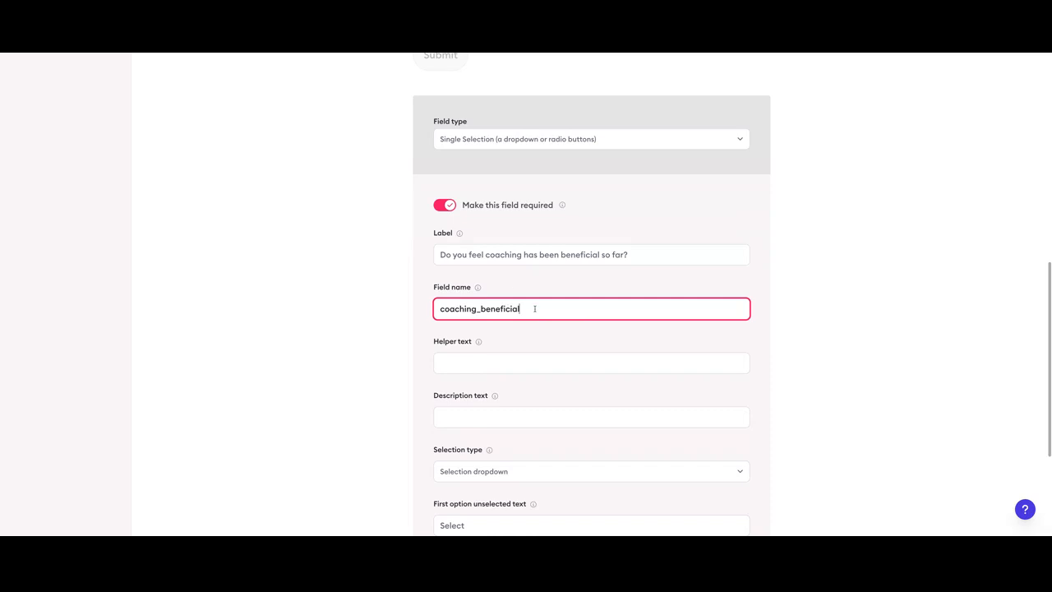
pyautogui.scroll(-1, 520, 332)
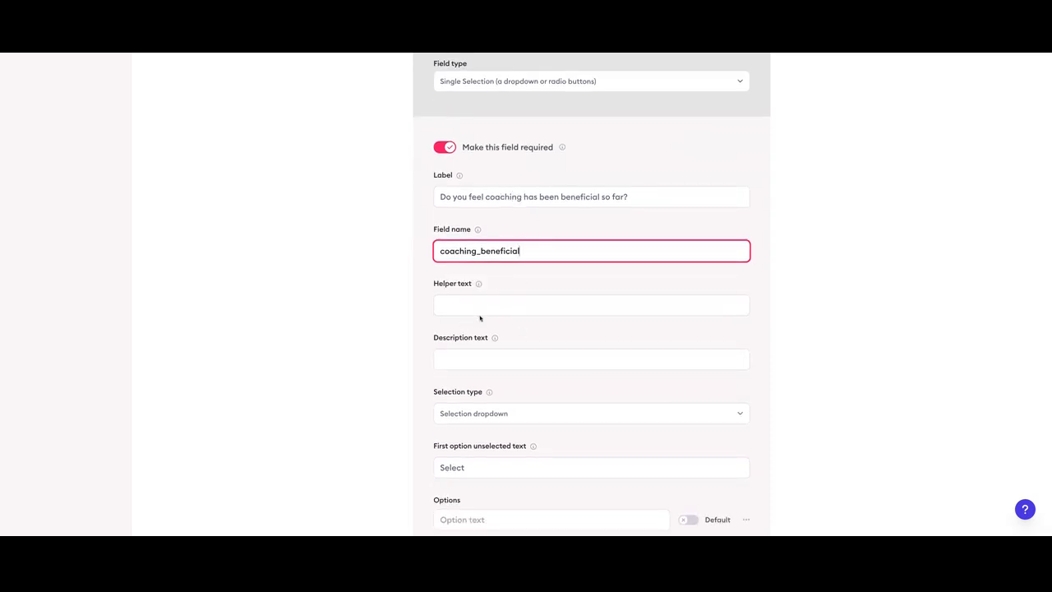
pyautogui.scroll(-1, 482, 309)
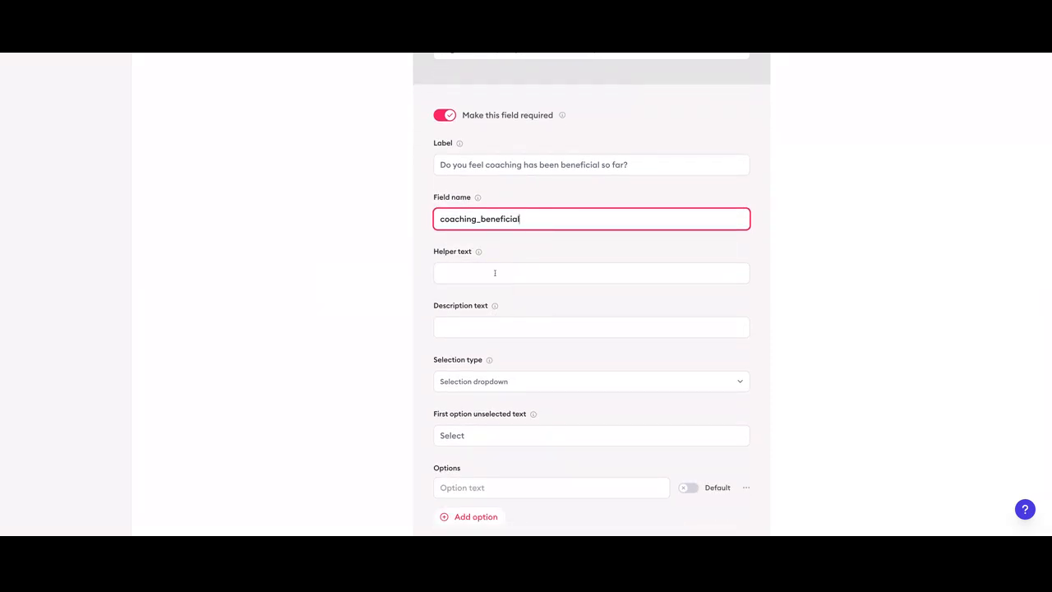
pyautogui.click(485, 329)
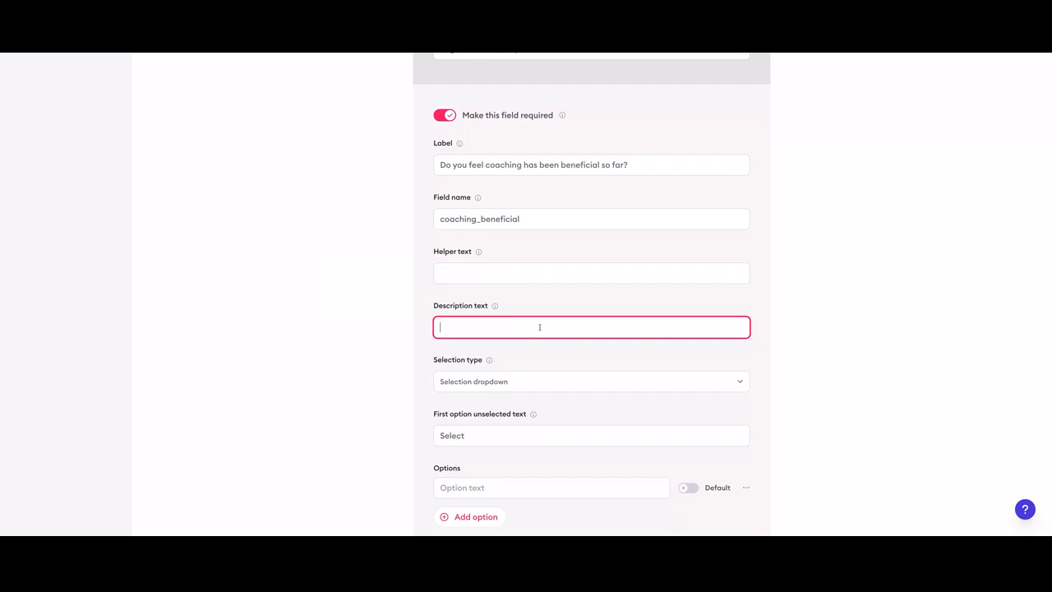
pyautogui.write("Tell me how you're feeling!")
# Step: Set the question's selection type to Radio buttons
pyautogui.scroll(-1, 559, 284)
pyautogui.click(509, 309)
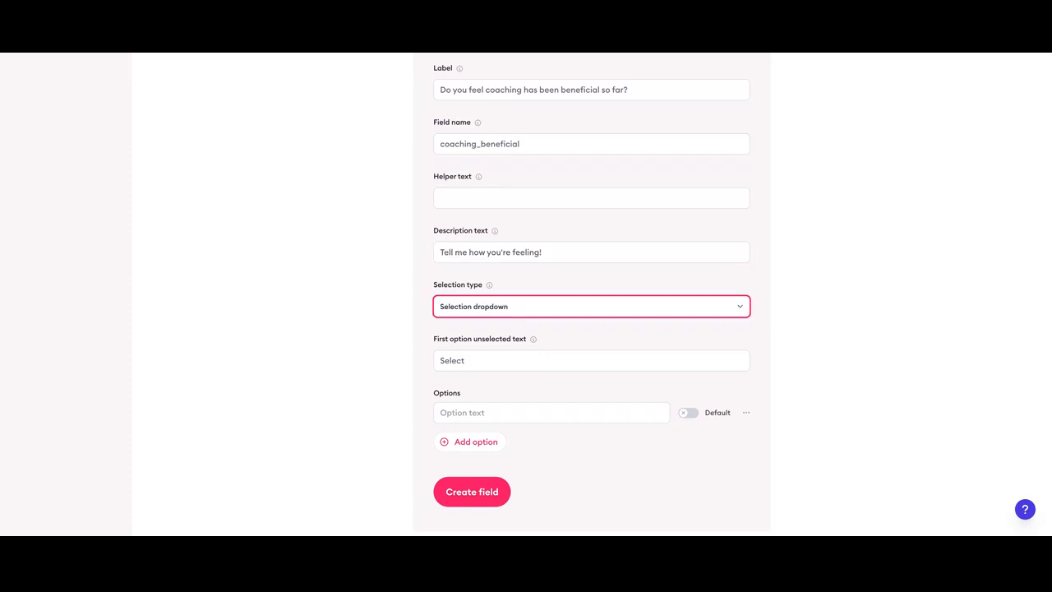
pyautogui.click(495, 315)
# Step: Set the first option unselected text to "Yes", enter "No" as the option and create the field
pyautogui.scroll(-1, 501, 320)
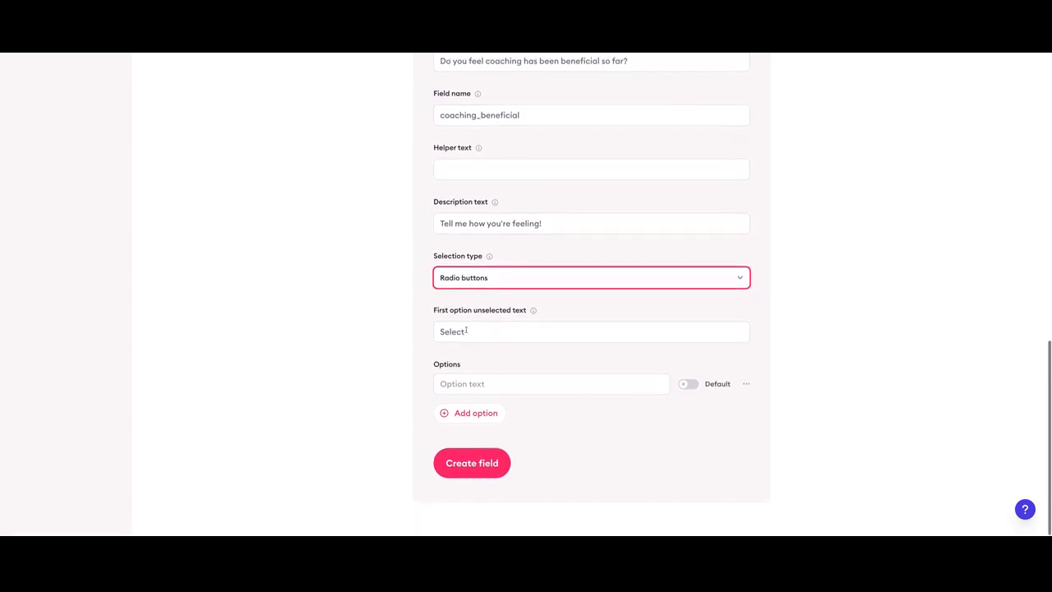
pyautogui.click(464, 331)
pyautogui.doubleClick(506, 331)
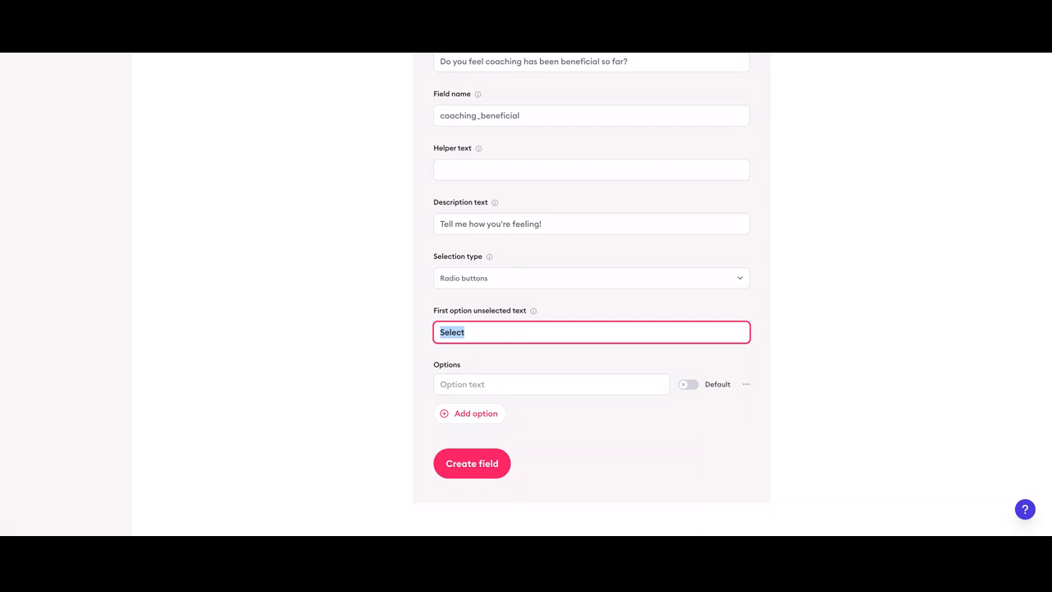
pyautogui.write('Yes')
pyautogui.click(499, 383)
pyautogui.write('No')
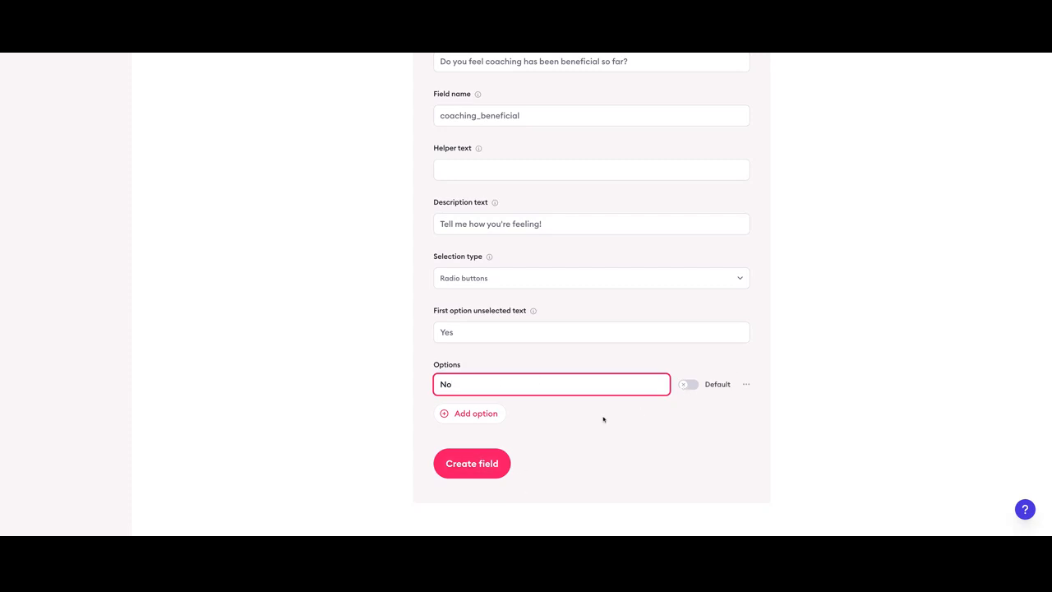
pyautogui.click(475, 465)
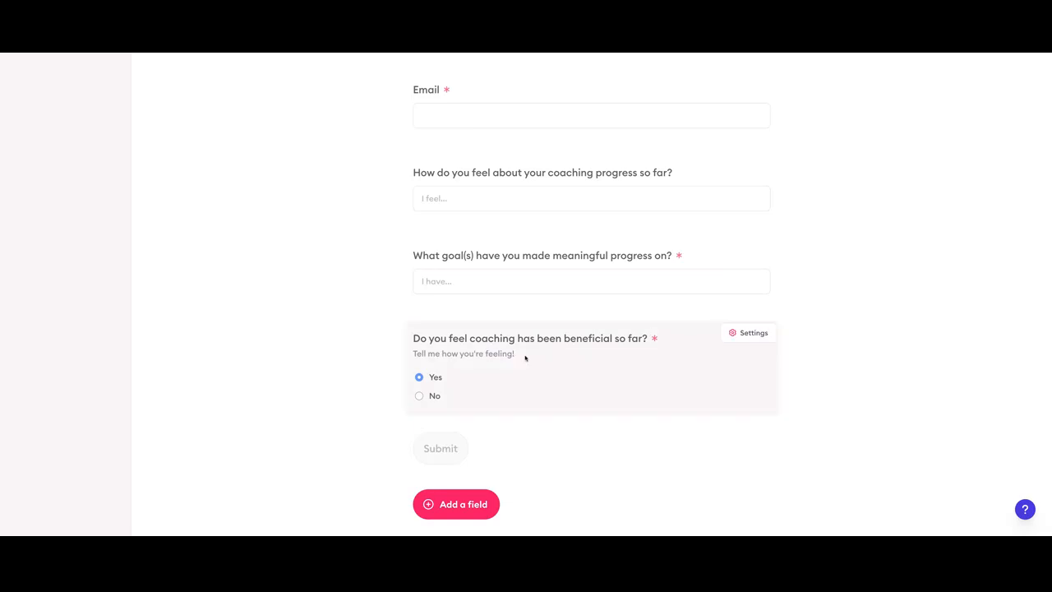
# Step: Add another form field and set its field type to Content (a static content block)
pyautogui.scroll(-1, 506, 474)
pyautogui.scroll(1, 615, 354)
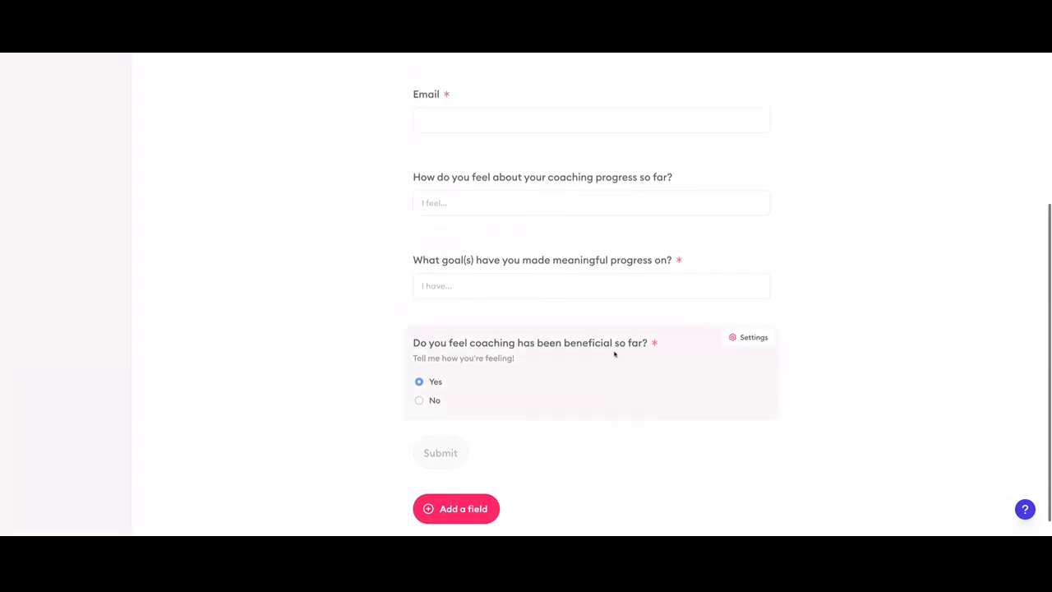
pyautogui.scroll(2, 615, 355)
pyautogui.scroll(-3, 615, 354)
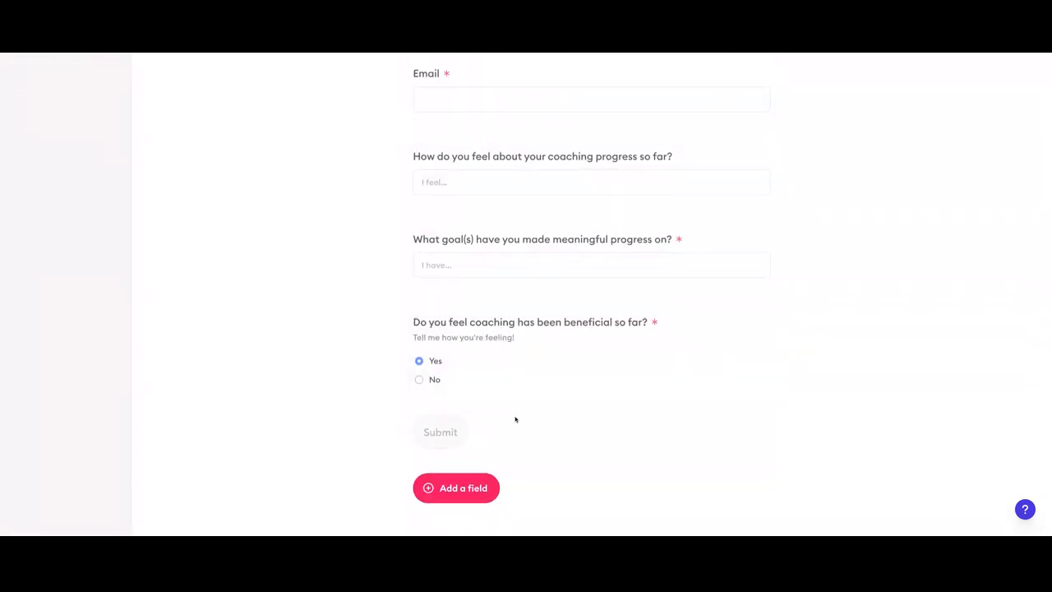
pyautogui.click(454, 489)
pyautogui.scroll(-3, 506, 305)
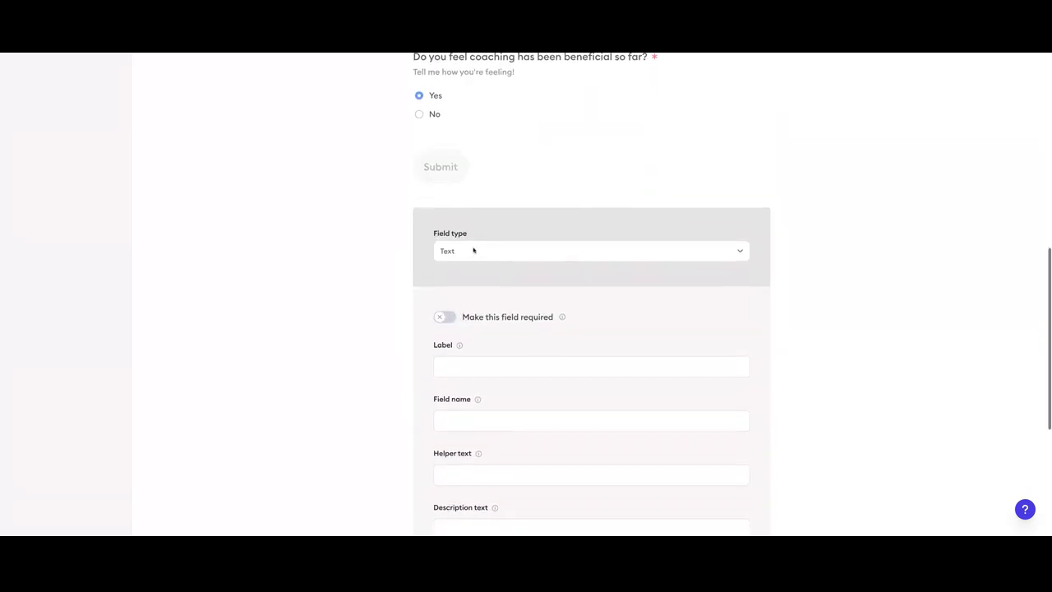
pyautogui.click(475, 251)
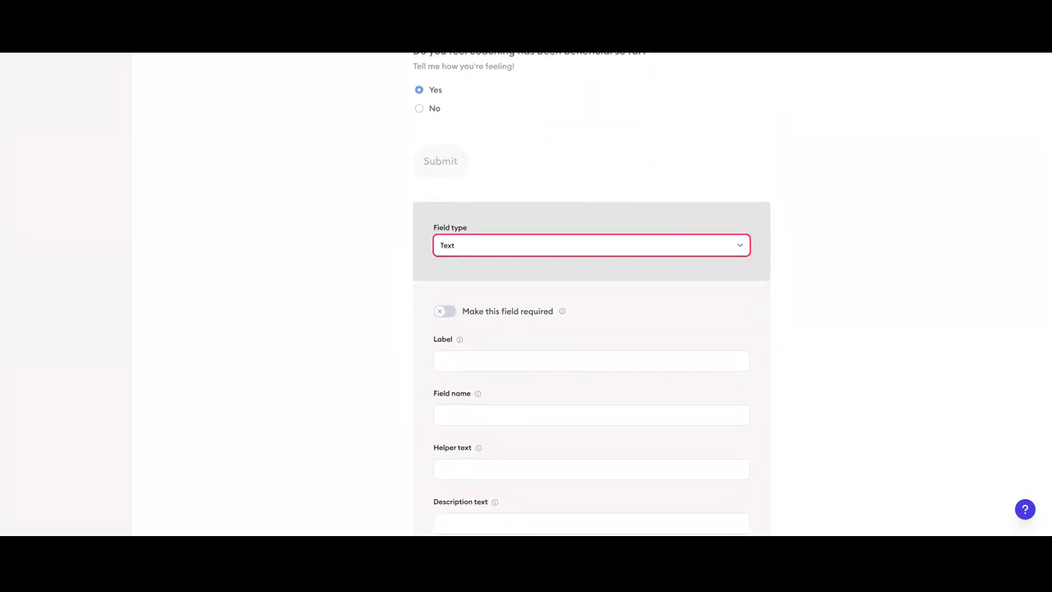
pyautogui.click(520, 301)
# Step: Enter "Thanks so much for providing your feedback! I'm looking forward to continuing to work together." as the content and create the field
pyautogui.click(494, 407)
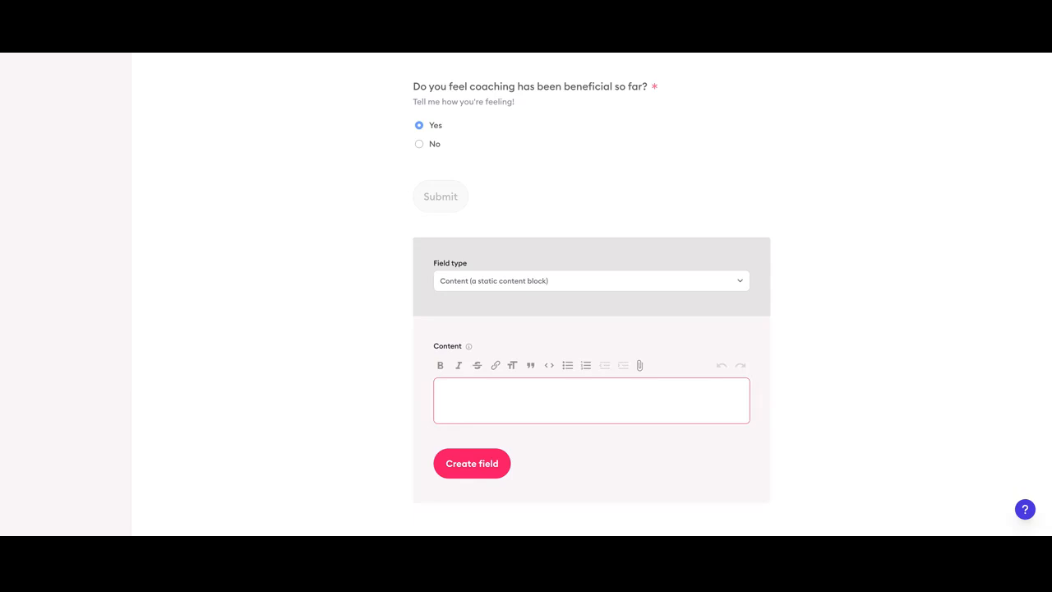
pyautogui.write('Thanks so much for providing your feedback!')
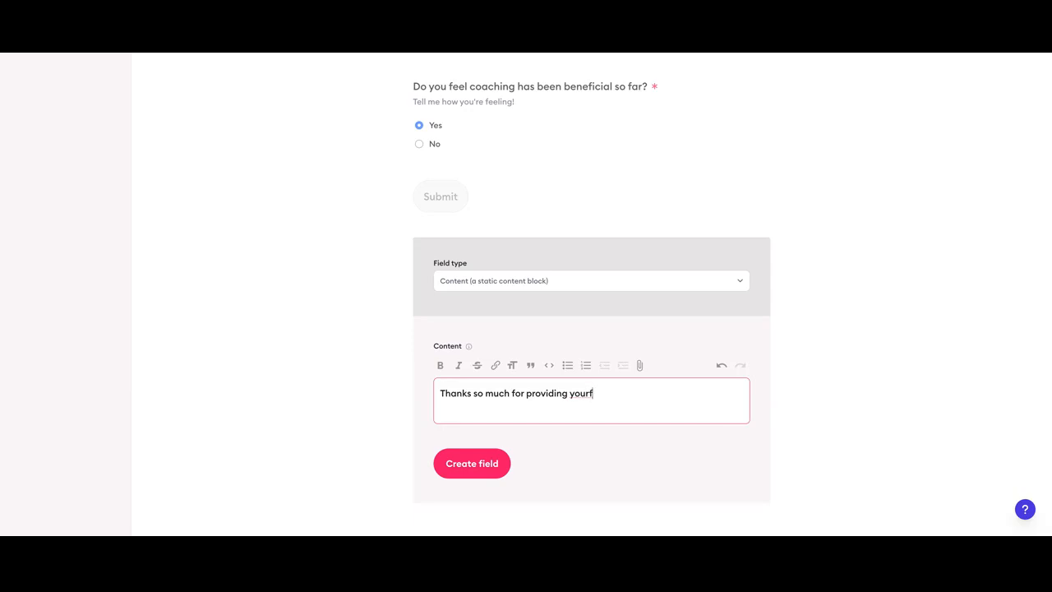
pyautogui.write(" I'm looking forward to continuing at ou")
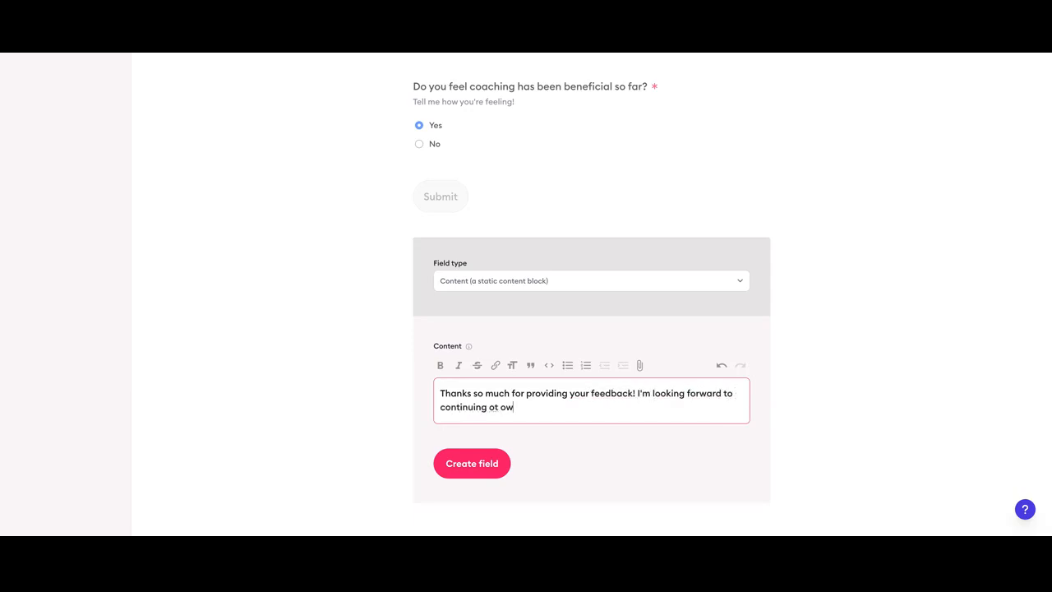
pyautogui.press('BackSpace')
pyautogui.press('BackSpace')
pyautogui.press('BackSpace')
pyautogui.press('BackSpace')
pyautogui.press('BackSpace')
pyautogui.write('to work together')
pyautogui.click(472, 463)
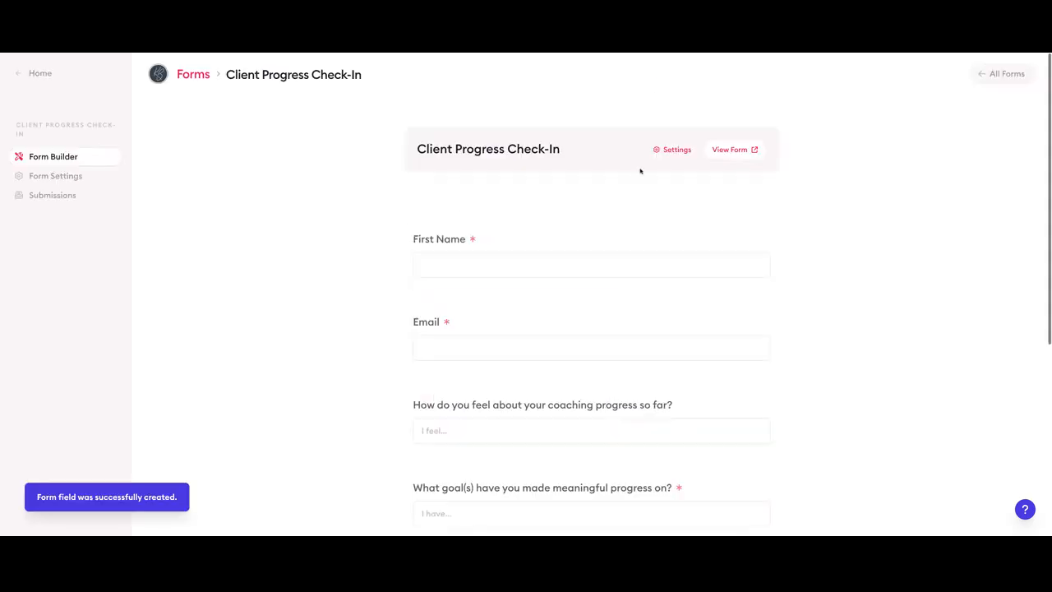
# Step: Open the "Do you feel coaching has been beneficial so far?" field for editing, check its settings and update it
pyautogui.scroll(-1, 606, 265)
pyautogui.scroll(-3, 606, 265)
pyautogui.scroll(2, 822, 329)
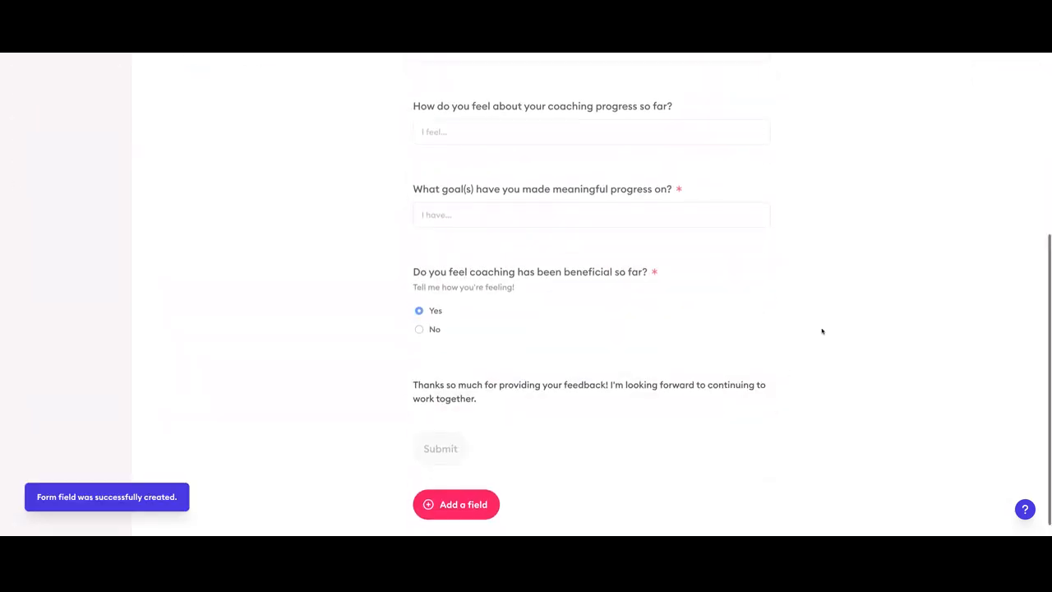
pyautogui.scroll(1, 822, 328)
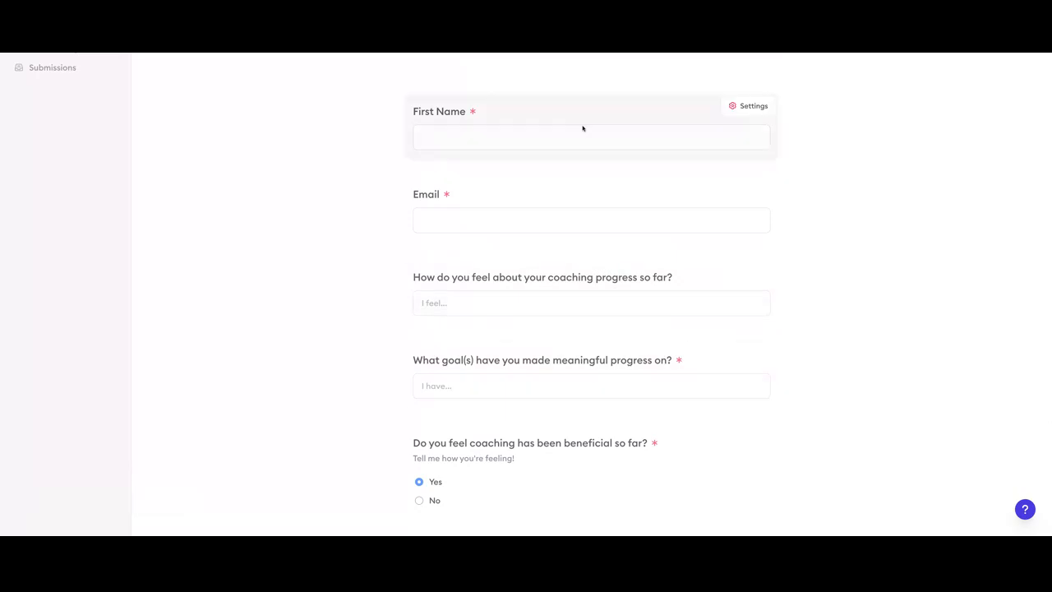
pyautogui.scroll(-2, 904, 251)
pyautogui.scroll(1, 909, 252)
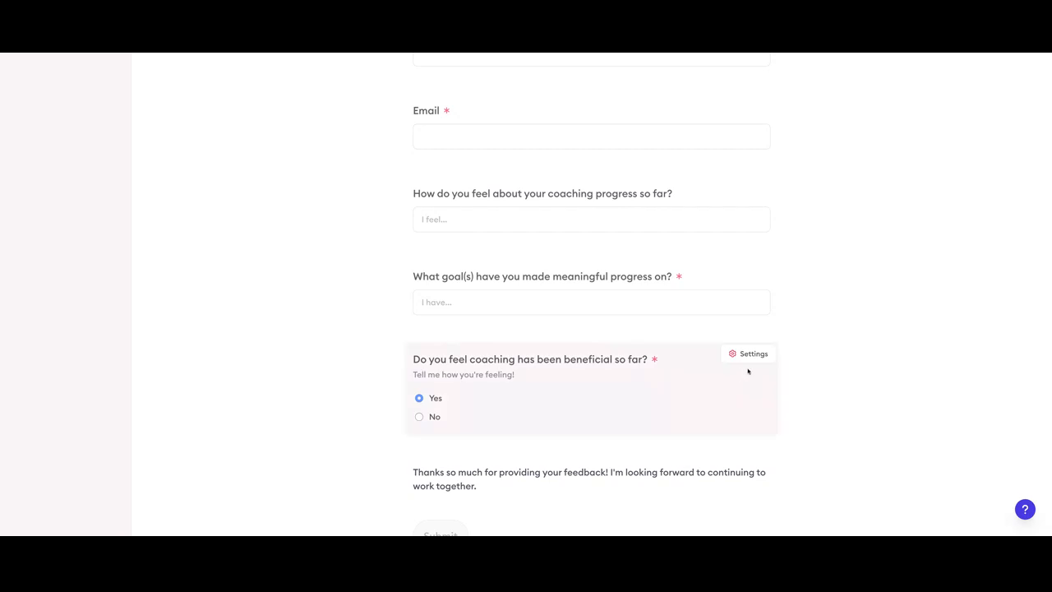
pyautogui.click(753, 356)
pyautogui.click(738, 357)
pyautogui.click(736, 359)
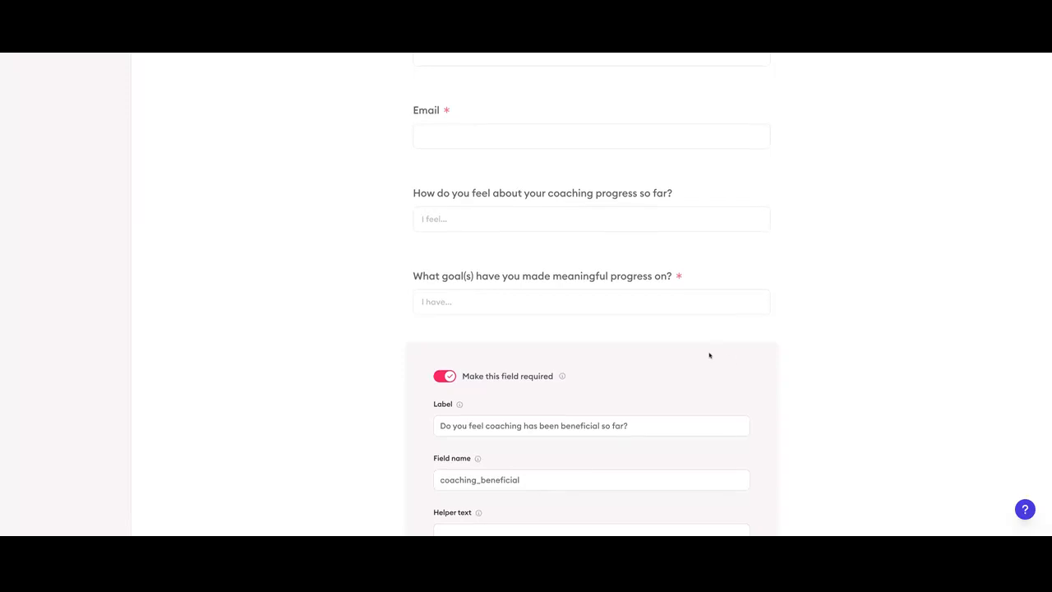
pyautogui.scroll(-5, 712, 355)
pyautogui.scroll(2, 715, 355)
pyautogui.scroll(-1, 714, 355)
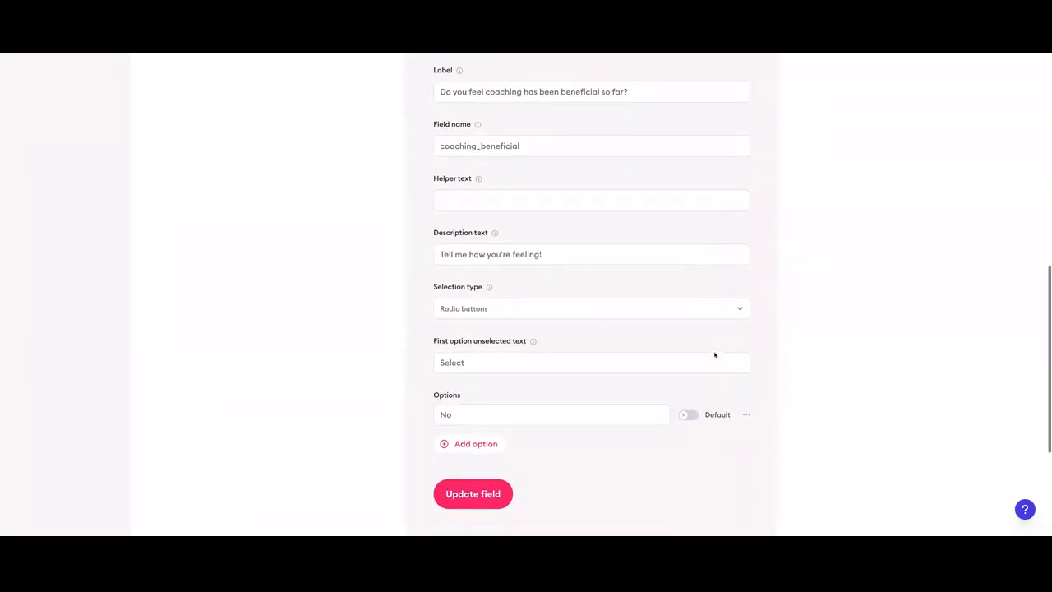
pyautogui.click(450, 505)
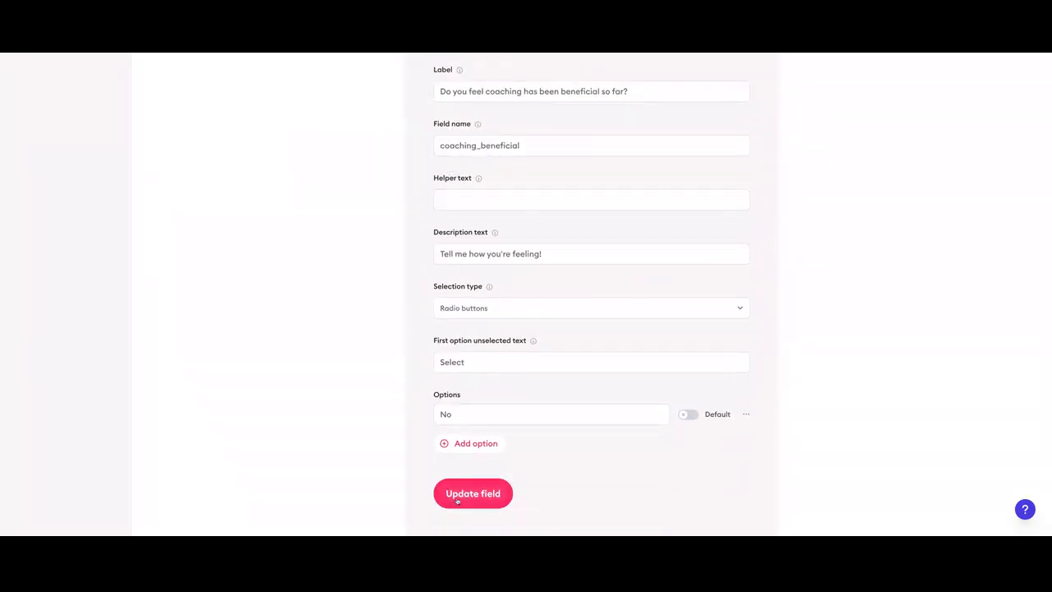
# Step: Edit the coaching benefit question again, set its first option unselected text to "Yes" and update the field
pyautogui.scroll(-2, 700, 305)
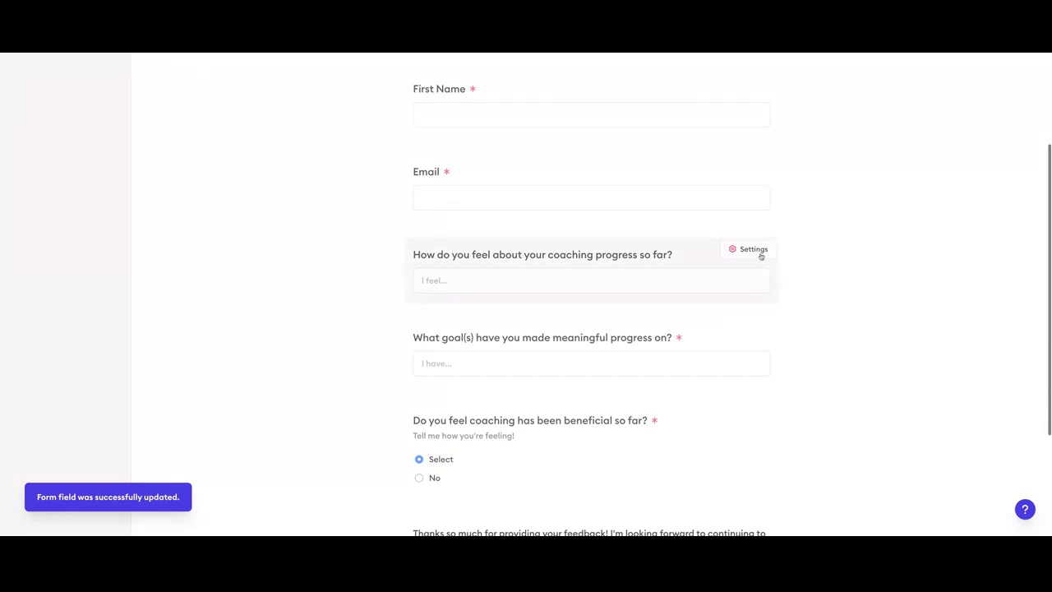
pyautogui.click(761, 255)
pyautogui.scroll(-1, 855, 272)
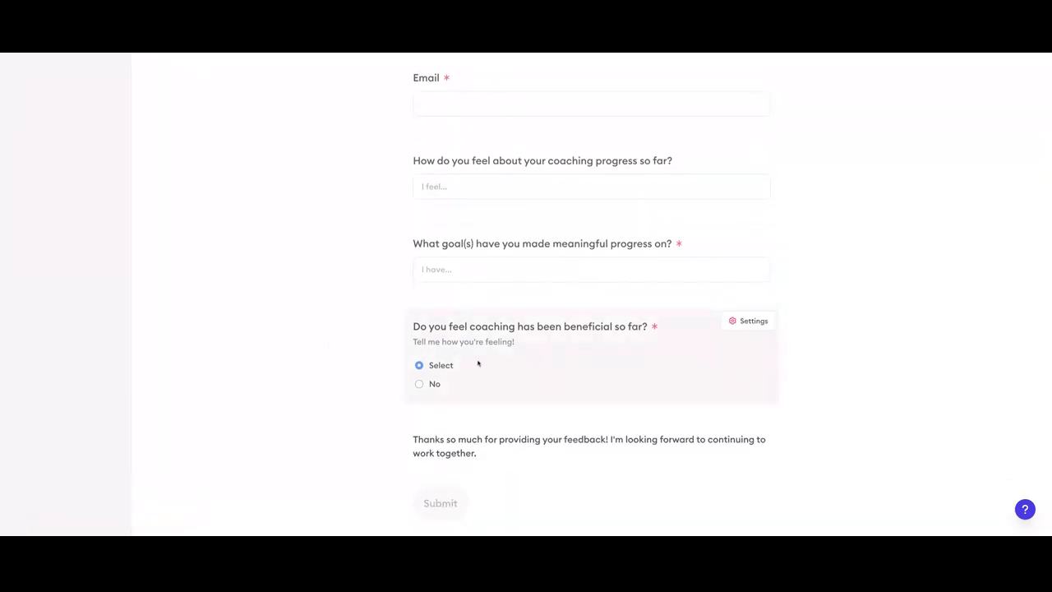
pyautogui.click(749, 321)
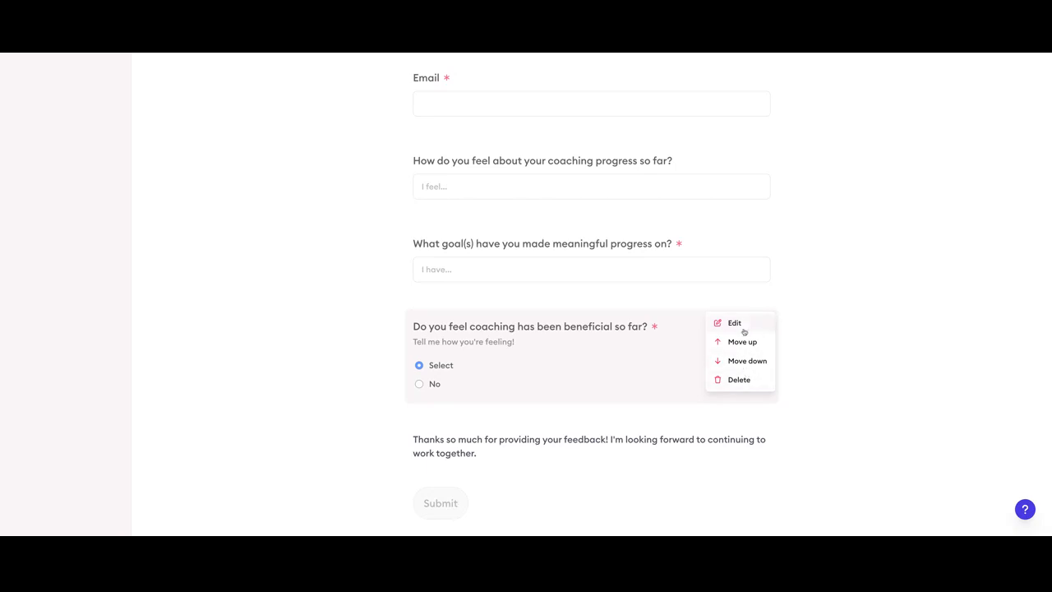
pyautogui.click(731, 323)
pyautogui.scroll(-3, 485, 395)
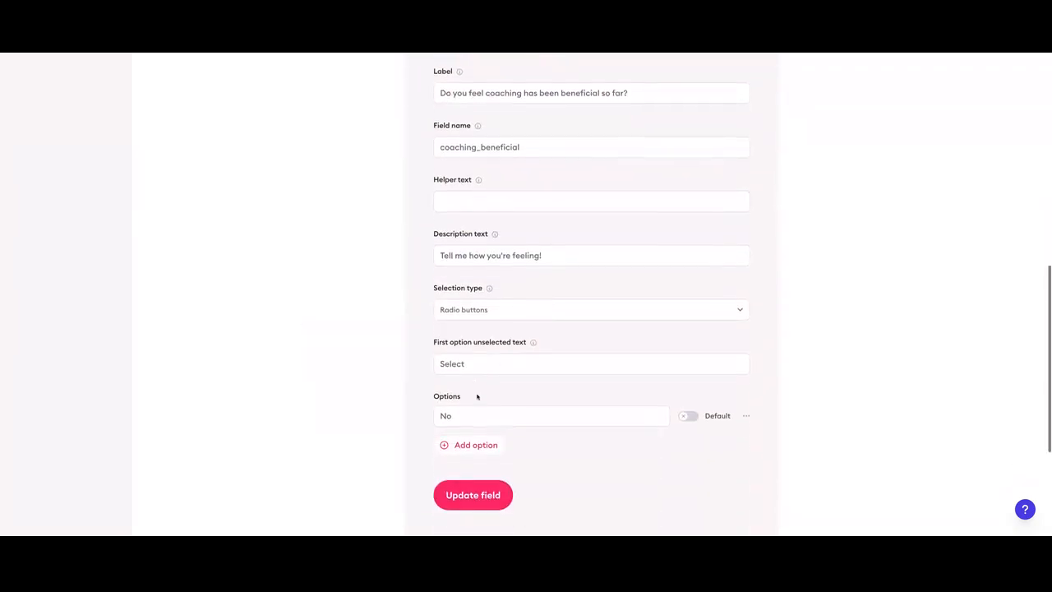
pyautogui.doubleClick(477, 363)
pyautogui.write('Yes')
pyautogui.click(472, 494)
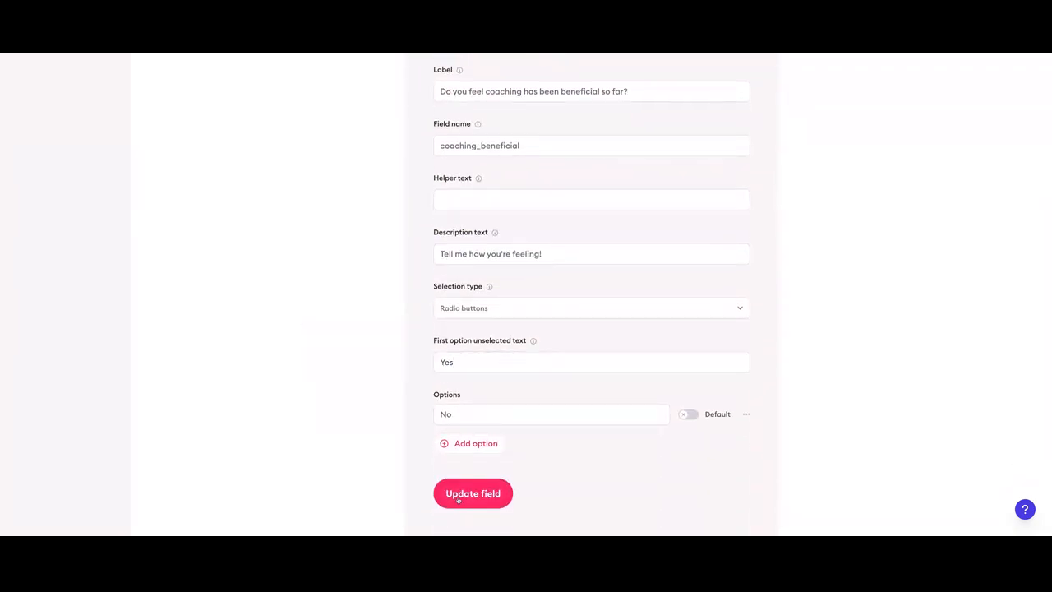
# Step: Move the coaching benefit question up two places, above "How do you feel about your coaching progress so far?"
pyautogui.scroll(-3, 655, 284)
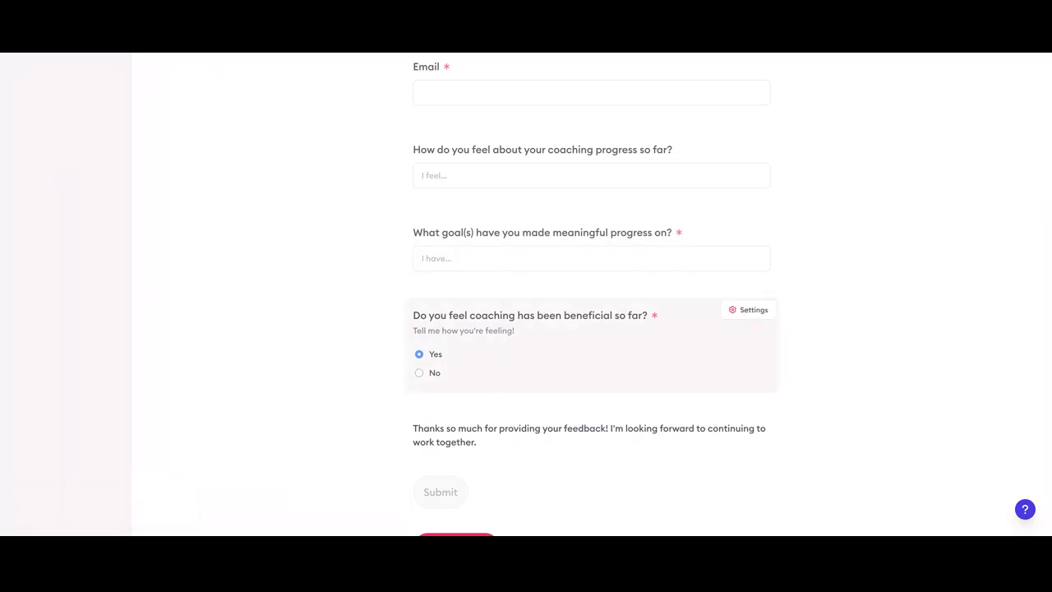
pyautogui.click(750, 310)
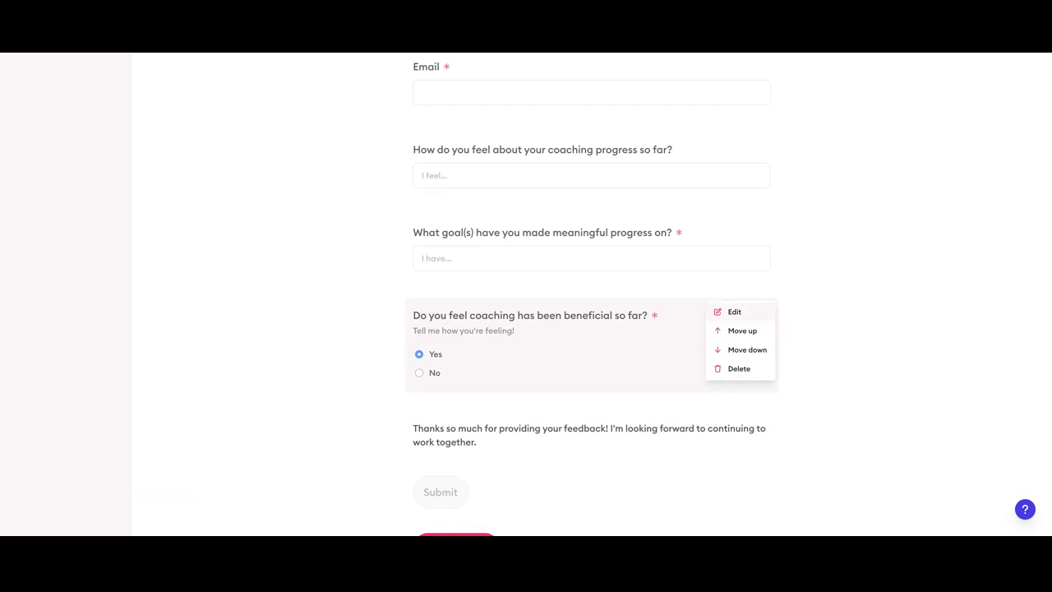
pyautogui.click(744, 329)
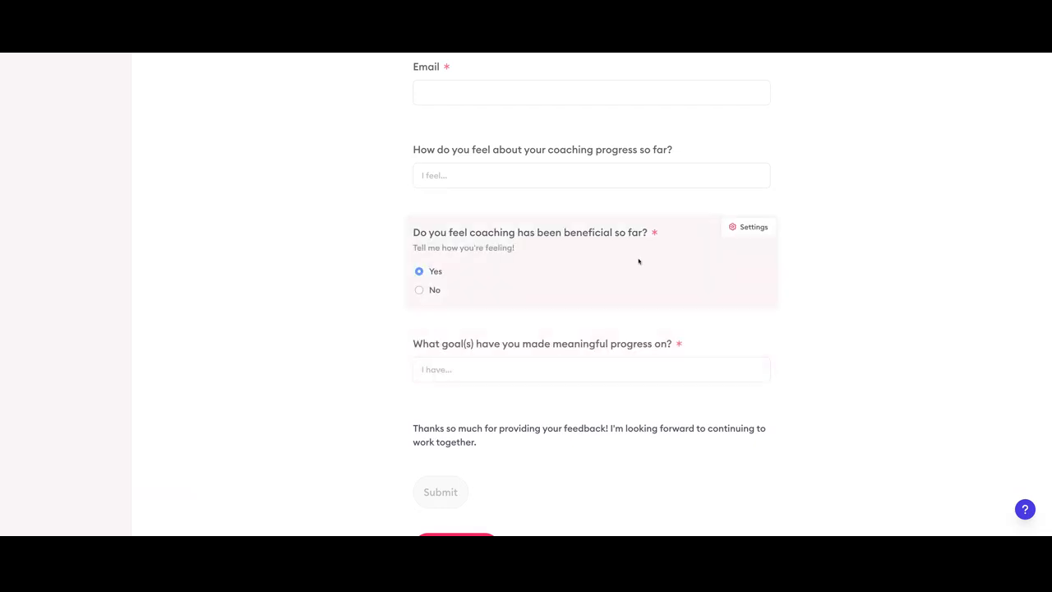
pyautogui.scroll(1, 639, 260)
pyautogui.click(752, 314)
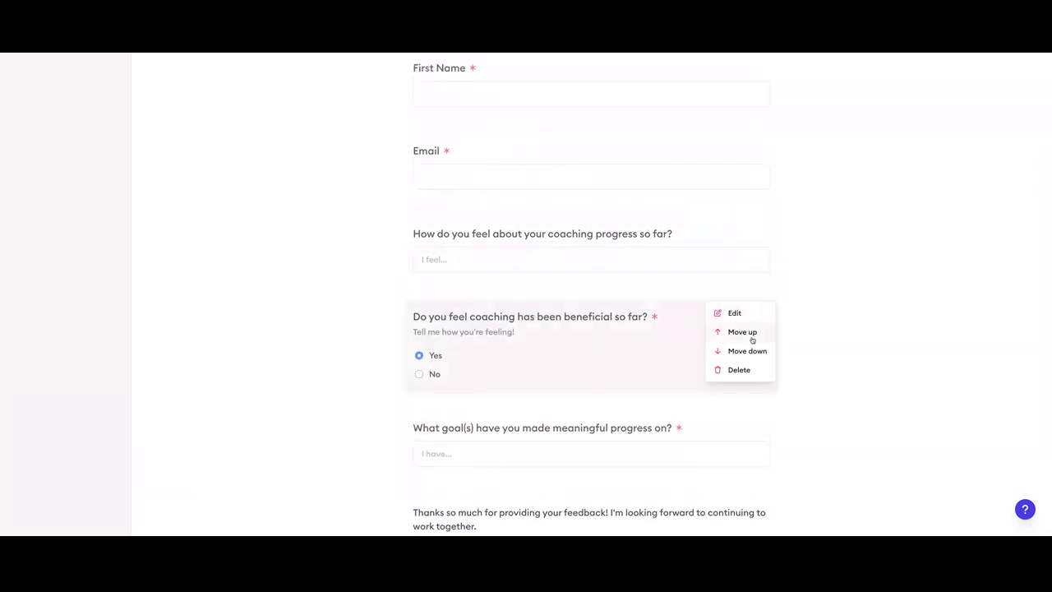
pyautogui.click(752, 332)
# Step: Review the order of the form's fields from the title to the closing message
pyautogui.scroll(2, 795, 296)
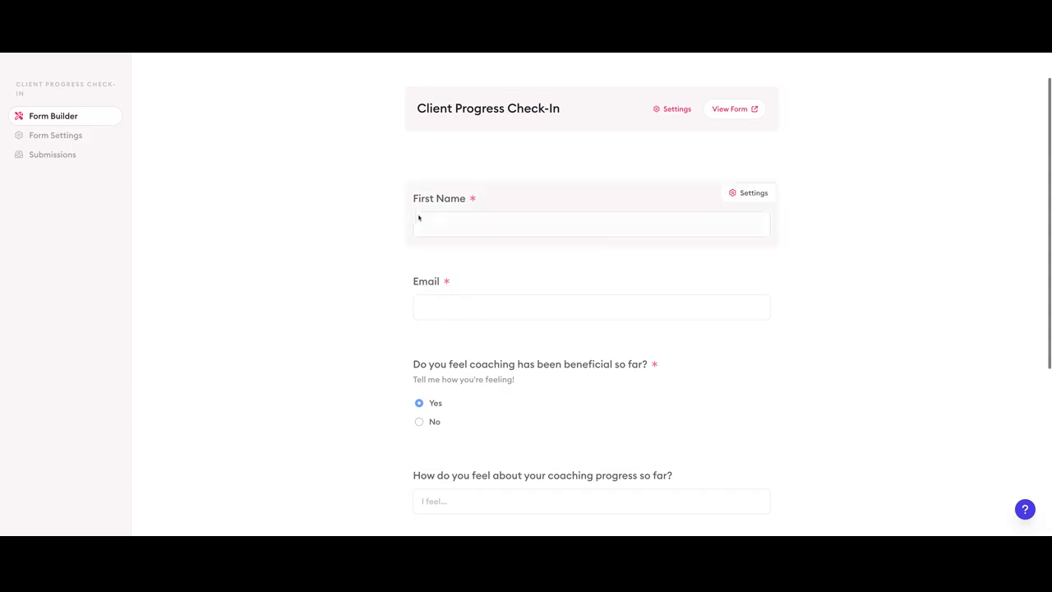
pyautogui.scroll(-1, 501, 340)
pyautogui.scroll(-2, 500, 339)
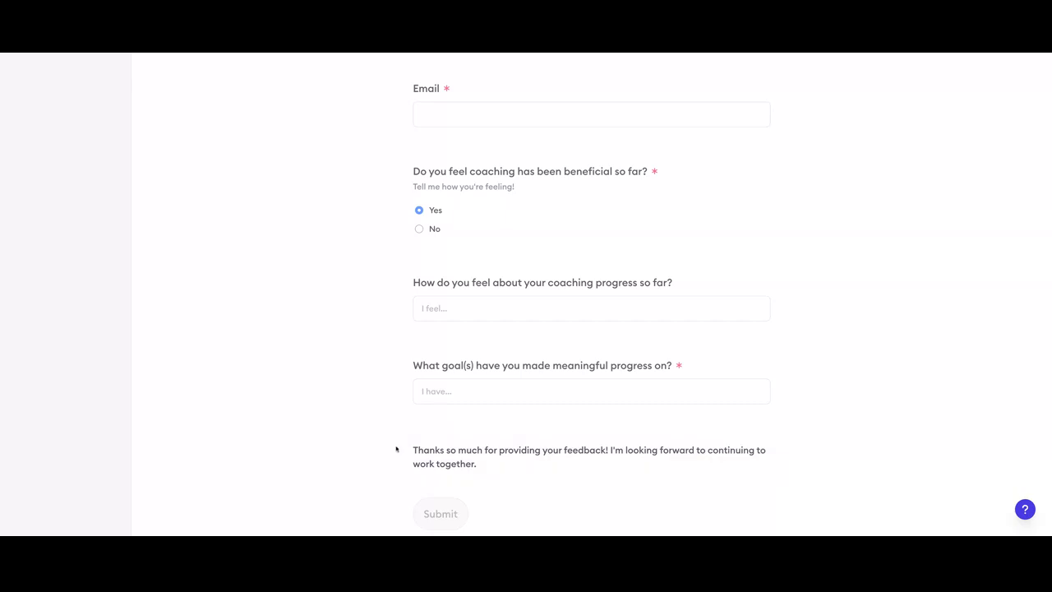
pyautogui.scroll(4, 693, 430)
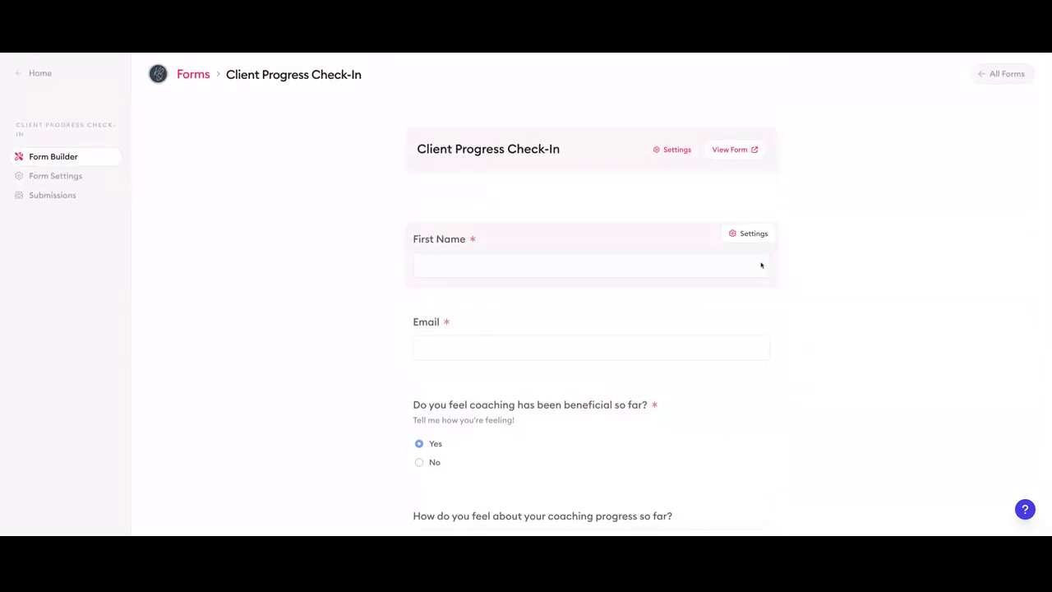
pyautogui.scroll(-1, 781, 279)
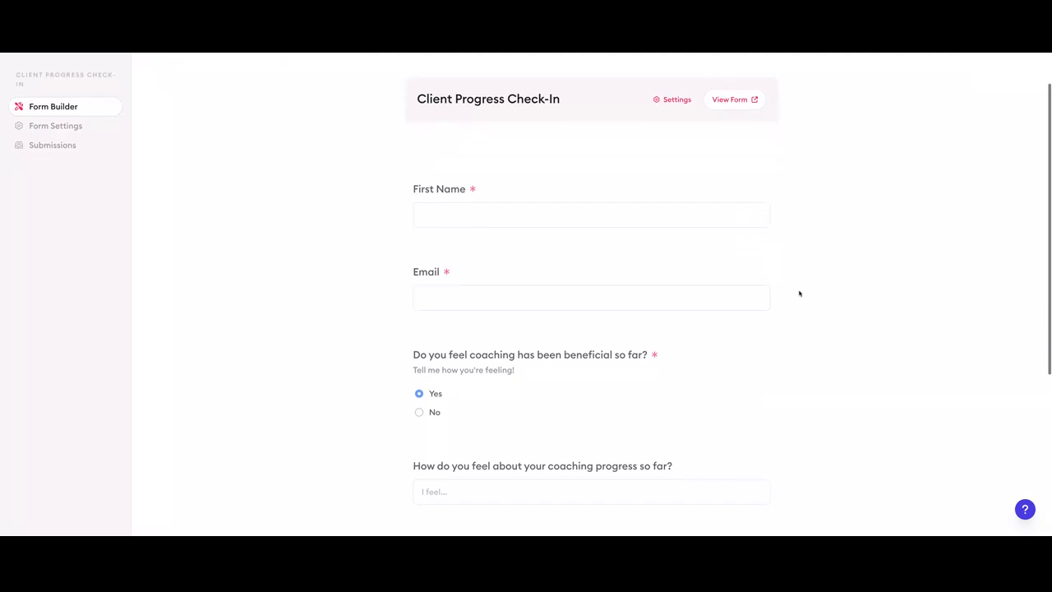